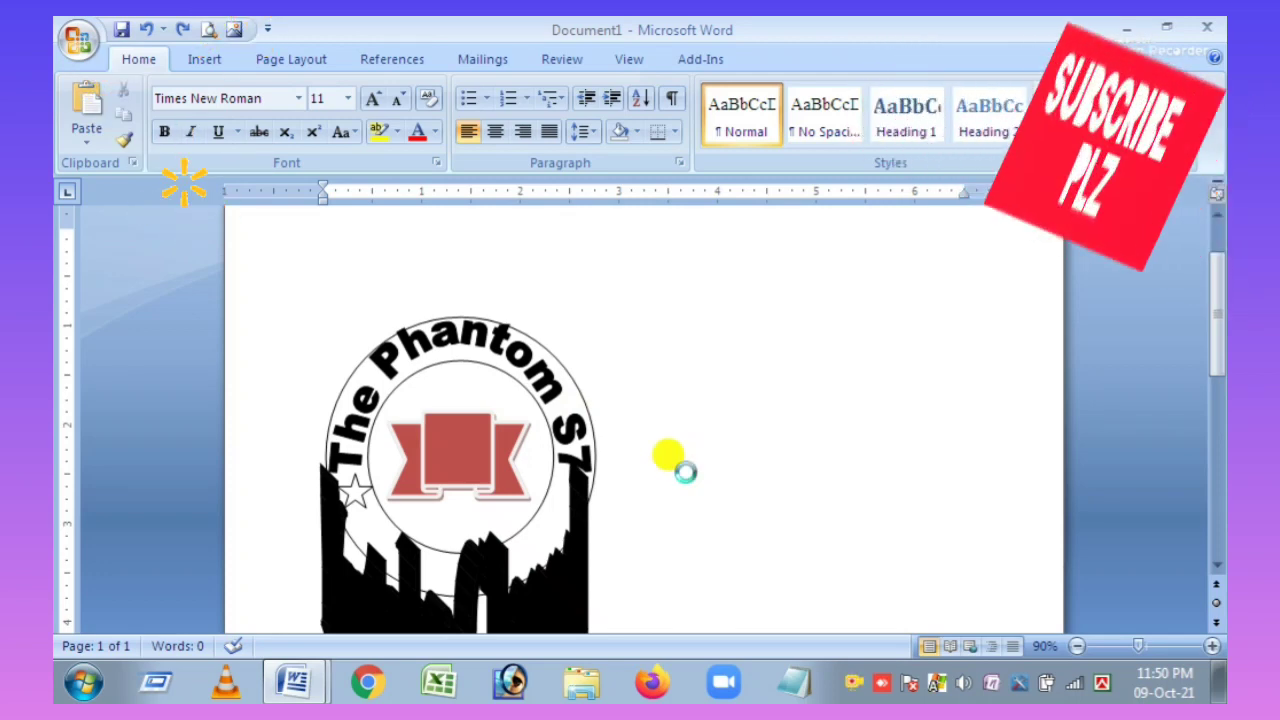
Step: Create a new blank document, Document4, with Ctrl+N
{"action": "key", "text": "ctrl+n"}
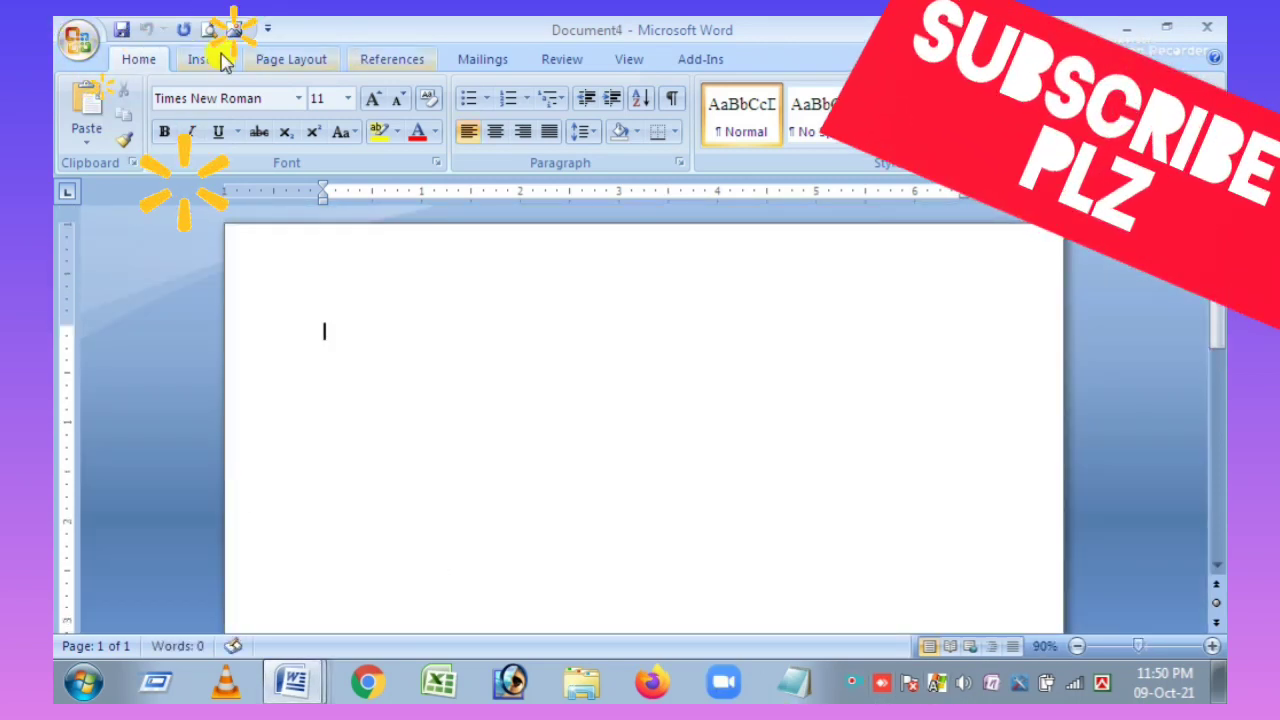
Step: Draw a large donut shape at the page centre and widen its hole to thin the ring
{"action": "left_click", "coordinate": [203, 62]}
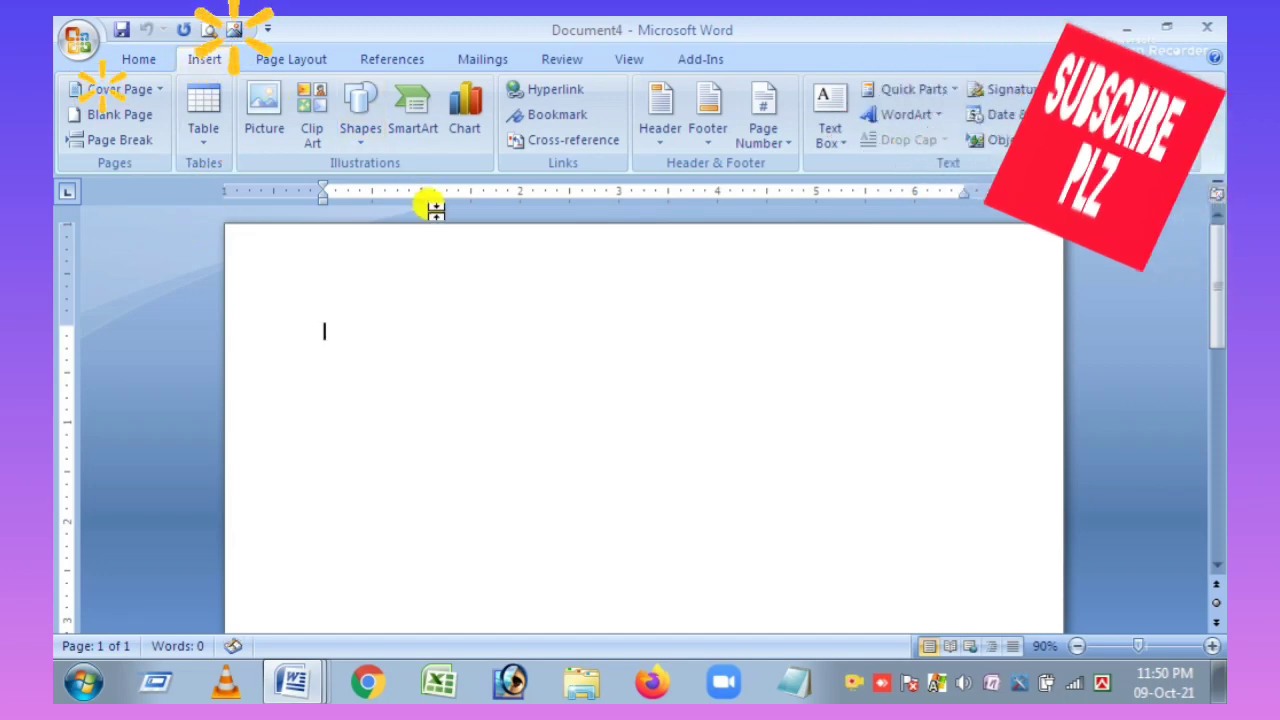
{"action": "double_click", "coordinate": [355, 140]}
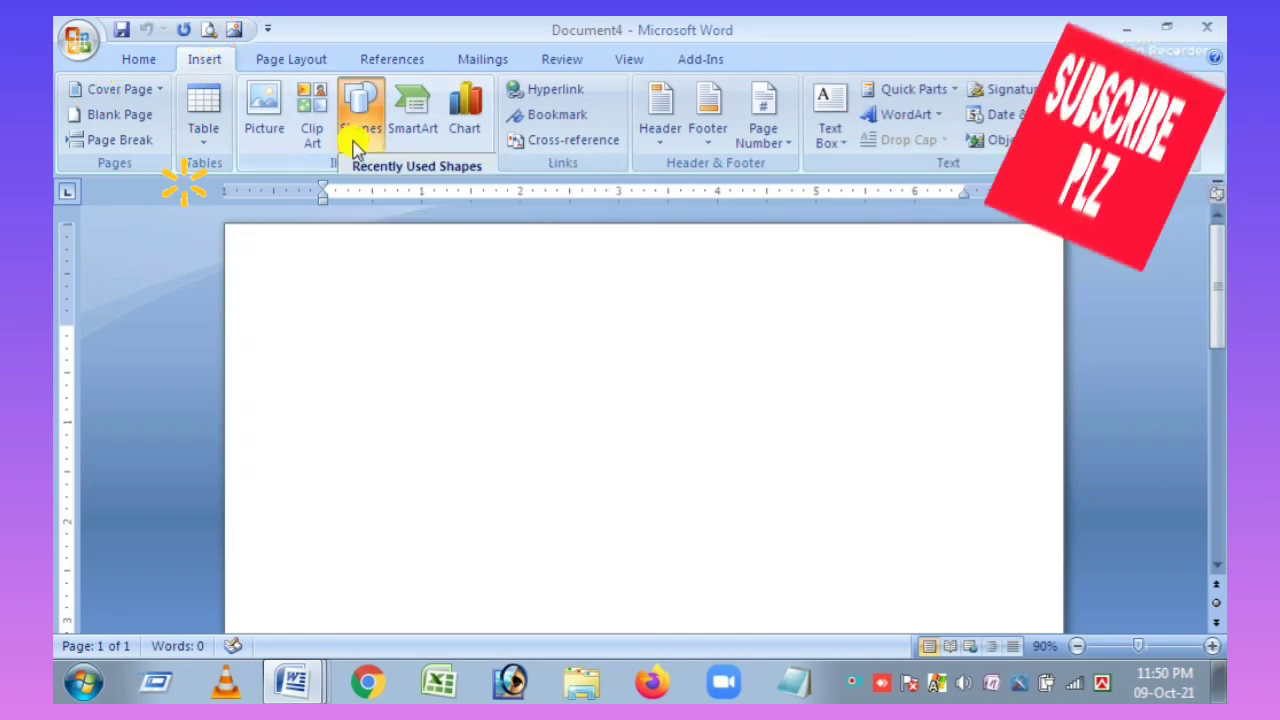
{"action": "left_click", "coordinate": [355, 140]}
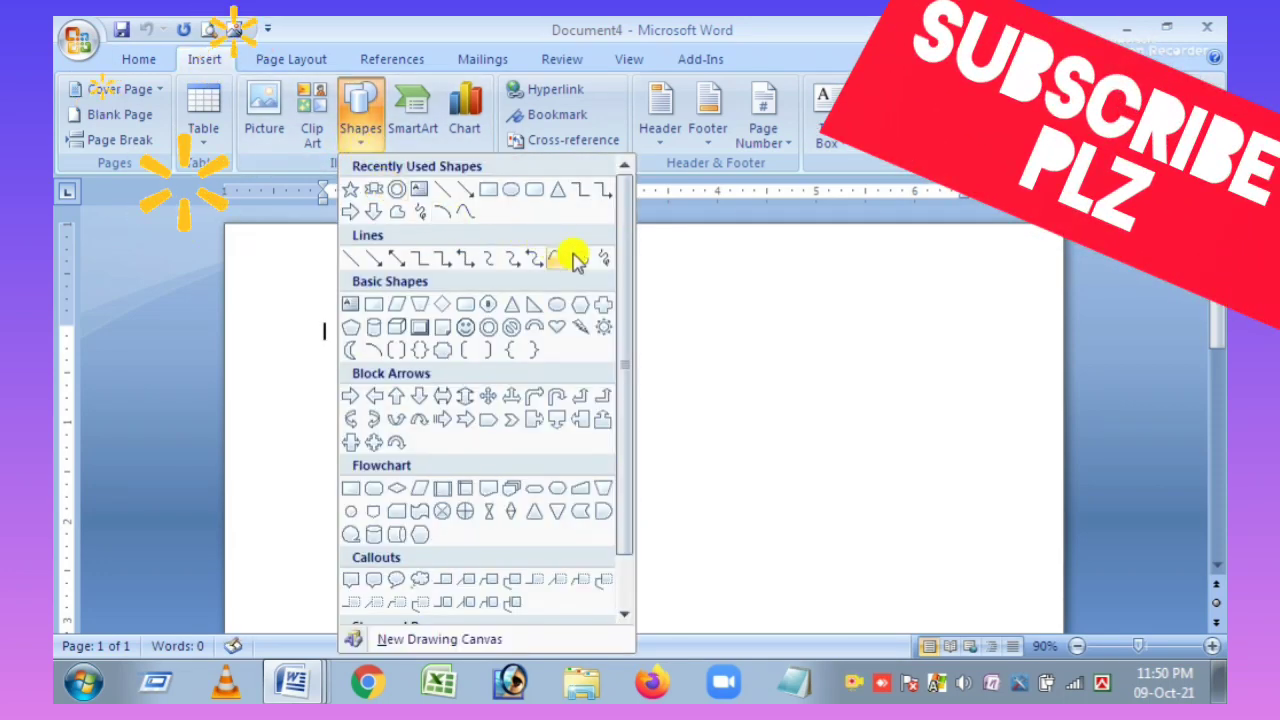
{"action": "left_click", "coordinate": [397, 190]}
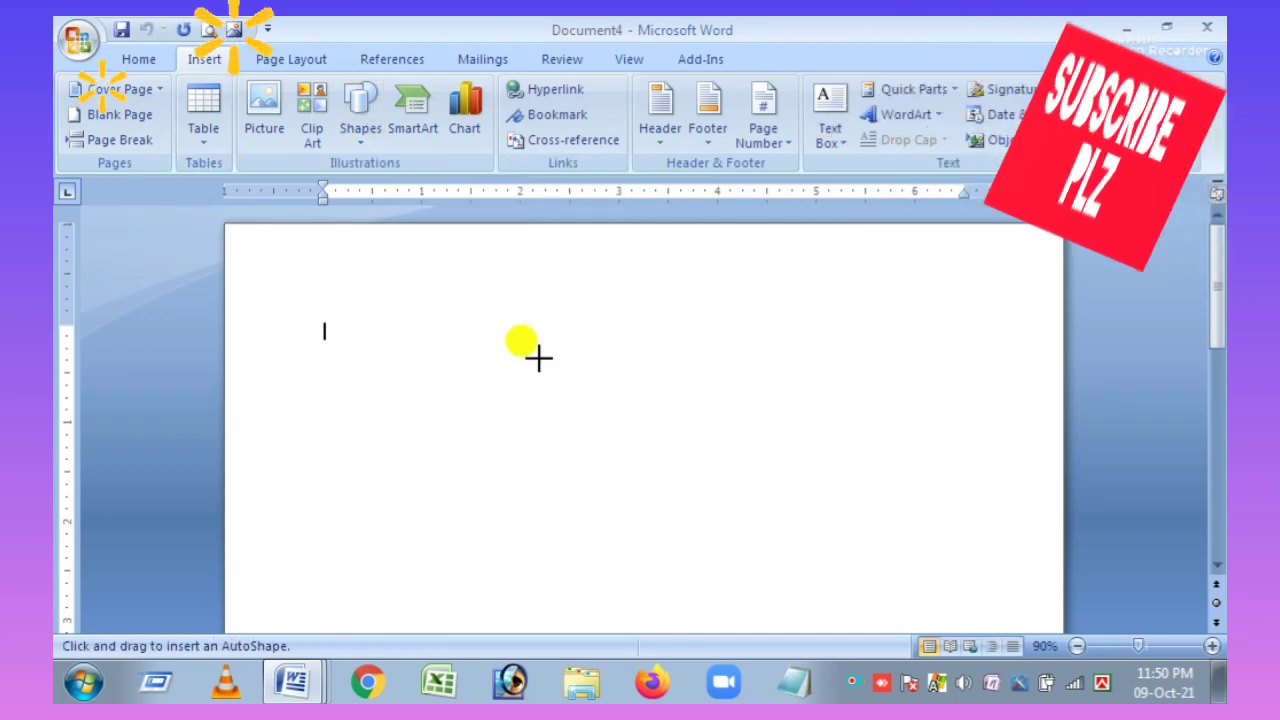
{"action": "left_click_drag", "start_coordinate": [506, 320], "coordinate": [766, 598]}
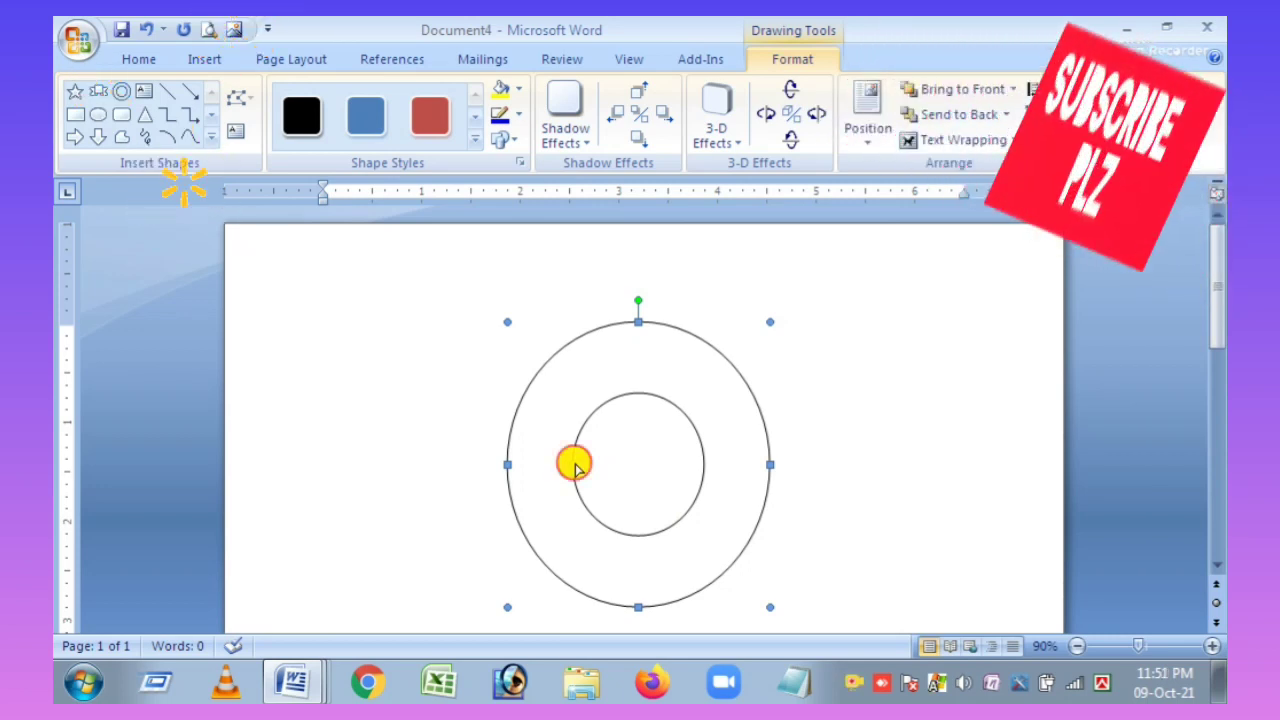
{"action": "left_click_drag", "start_coordinate": [574, 465], "coordinate": [547, 480]}
{"action": "left_click", "coordinate": [836, 447]}
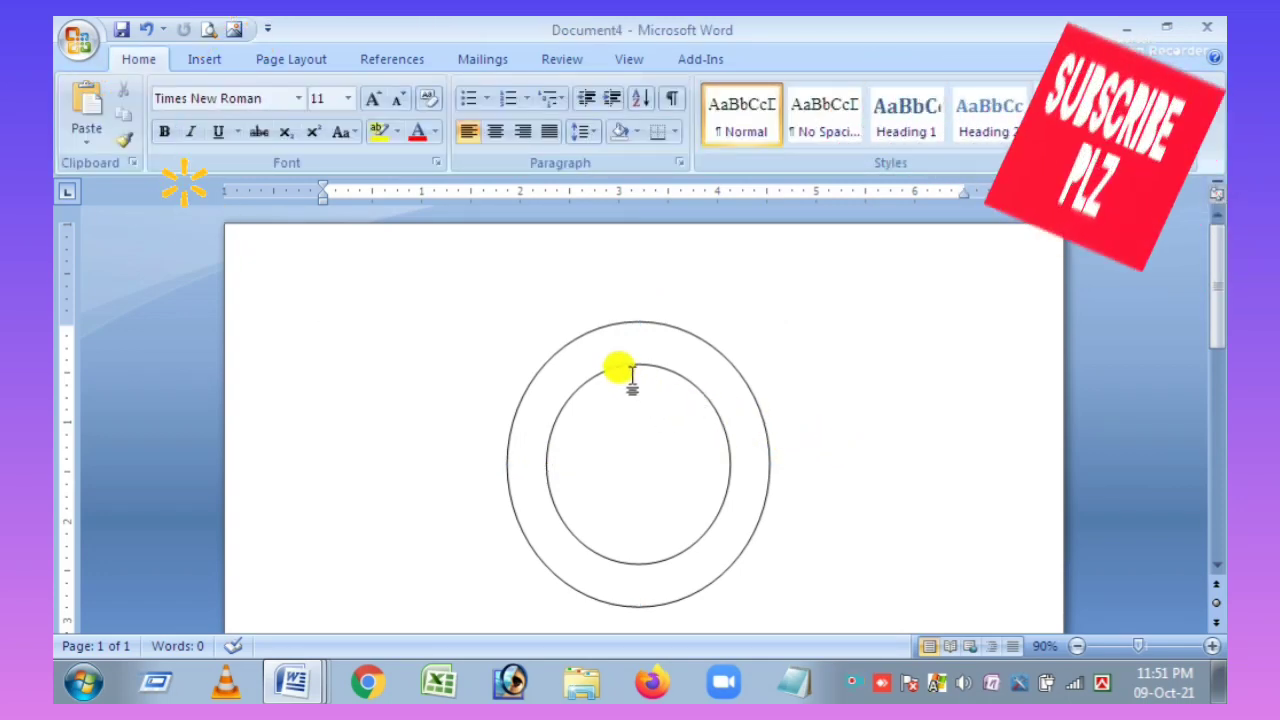
Step: Select the ring and start a WordArt, then cancel the text entry
{"action": "left_click", "coordinate": [540, 430]}
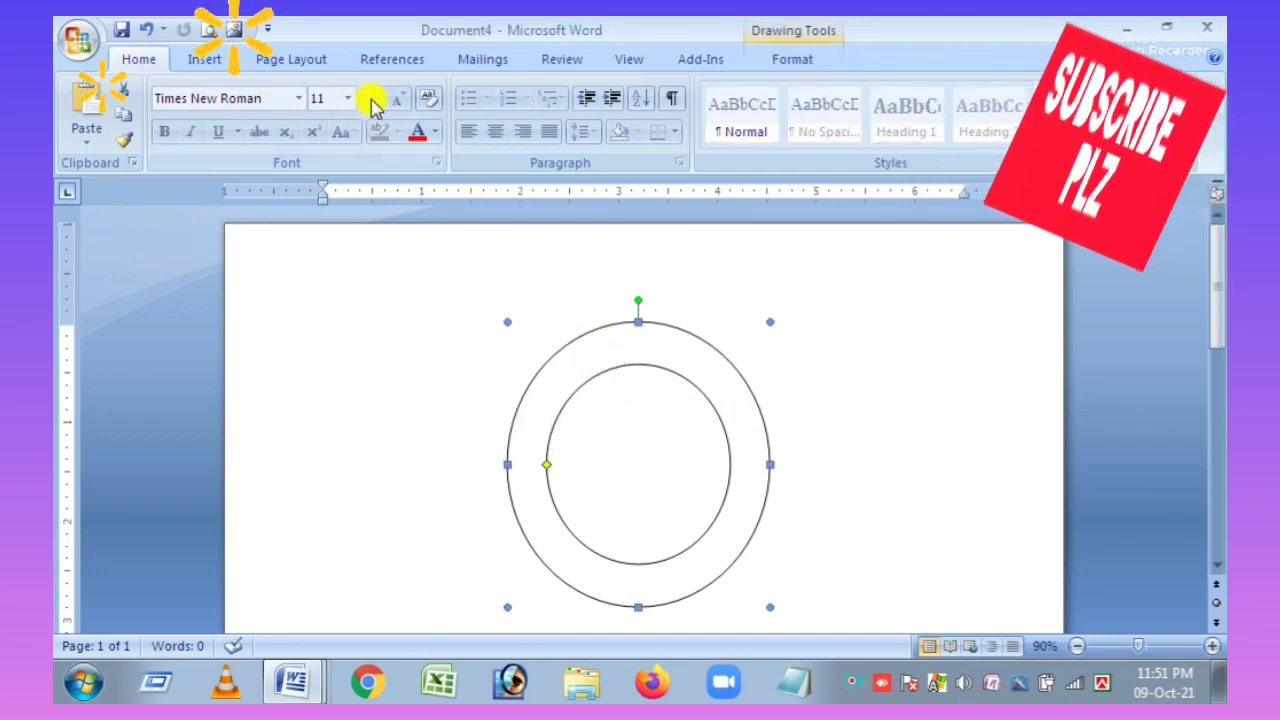
{"action": "left_click", "coordinate": [204, 59]}
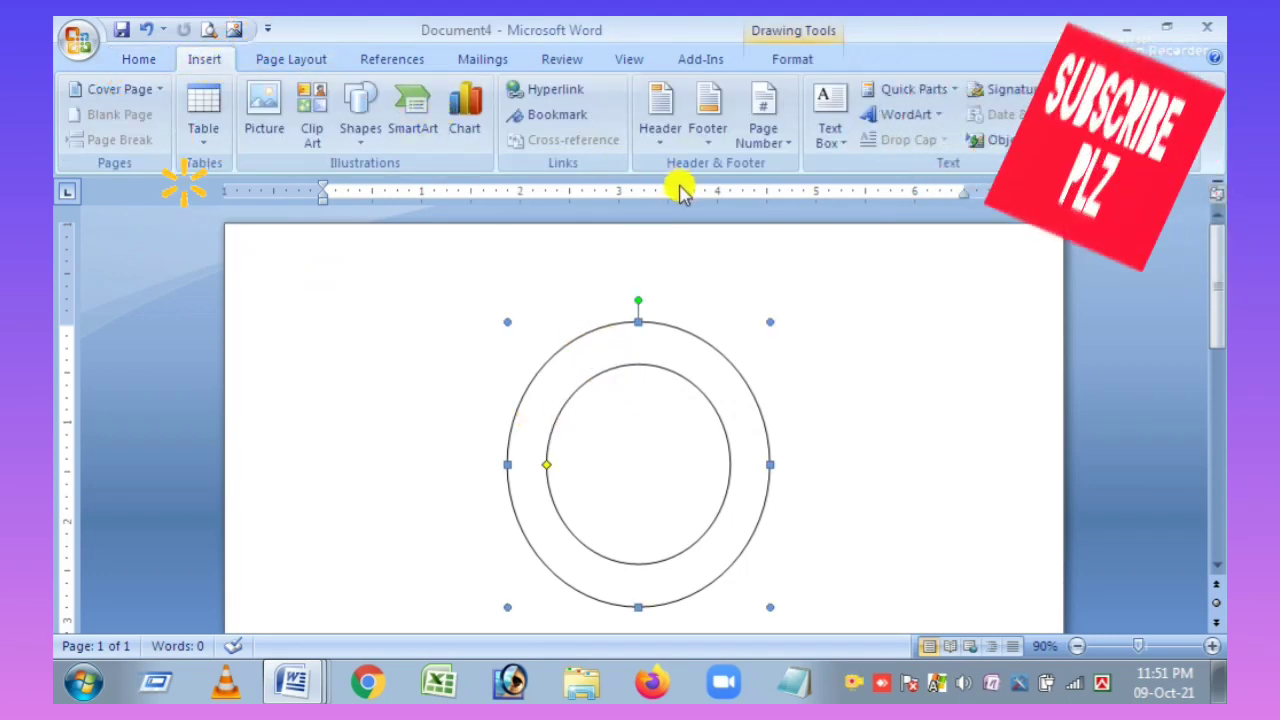
{"action": "left_click", "coordinate": [898, 114]}
{"action": "left_click", "coordinate": [878, 182]}
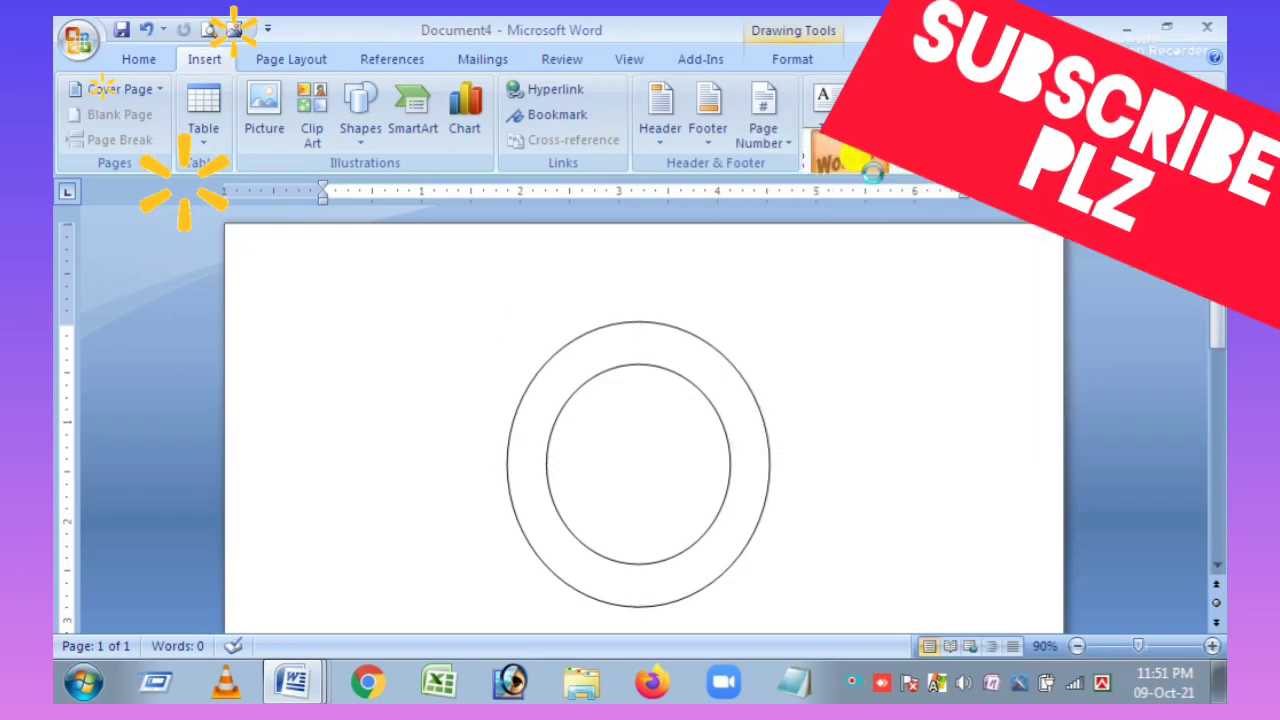
{"action": "left_click", "coordinate": [937, 472]}
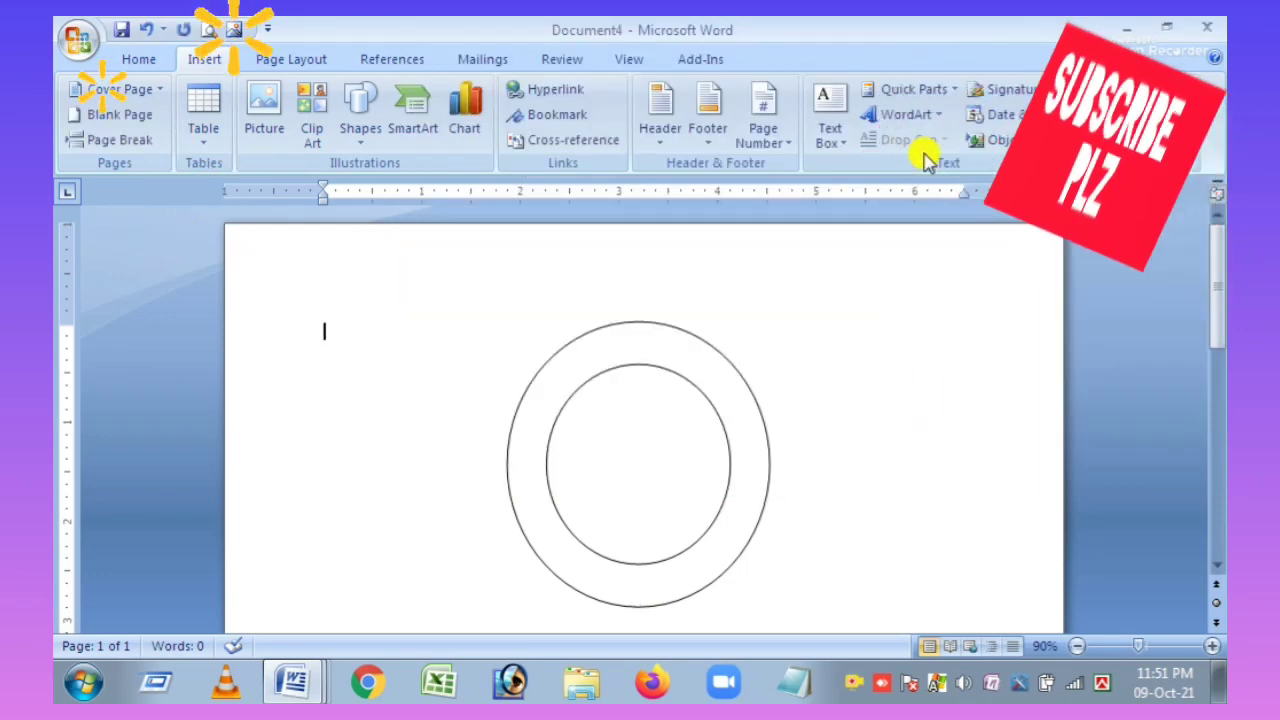
Step: Insert arched-style WordArt 'The Phantom S7' at size 24 beside the rings
{"action": "left_click", "coordinate": [905, 114]}
{"action": "left_click", "coordinate": [927, 165]}
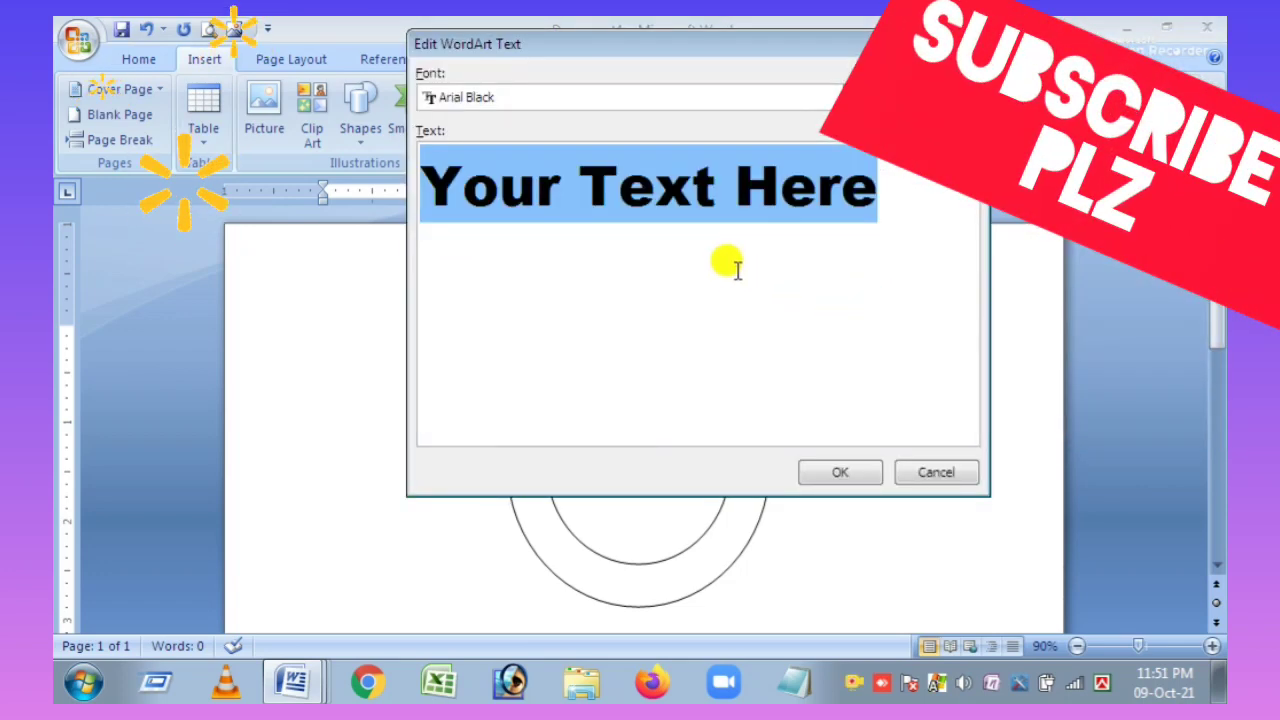
{"action": "type", "text": "The Phantm"}
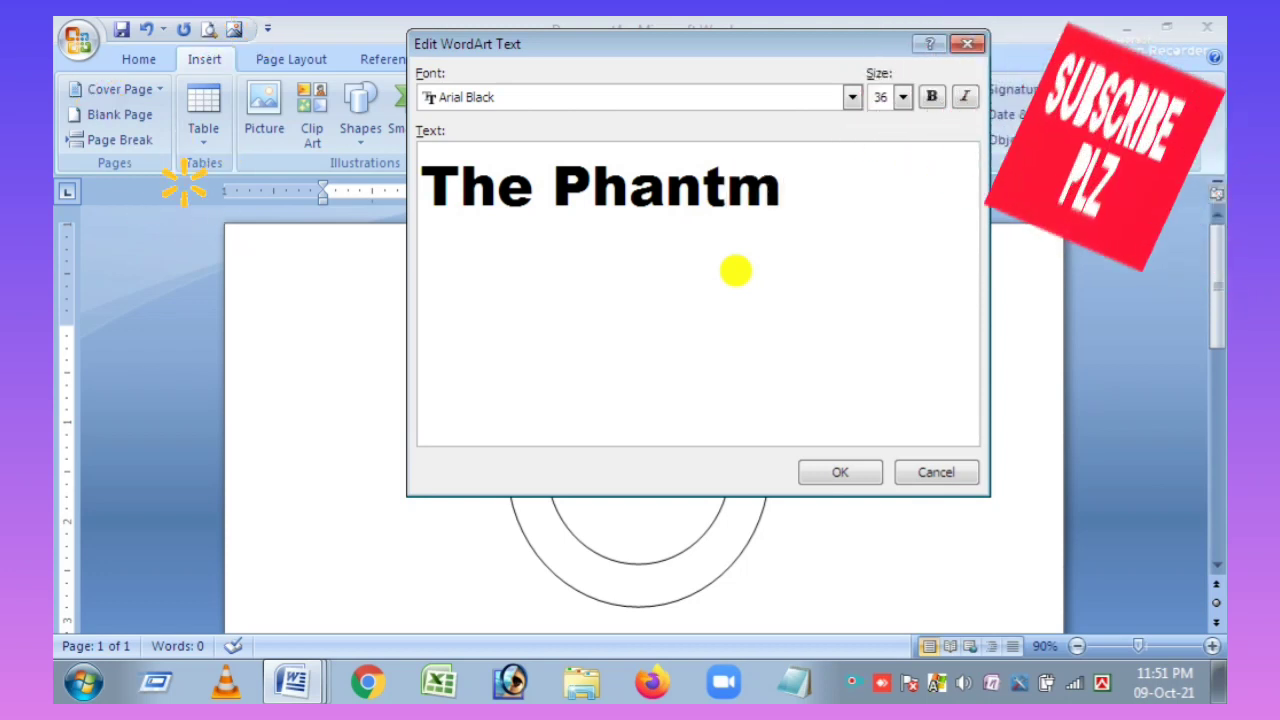
{"action": "key", "text": "BackSpace"}
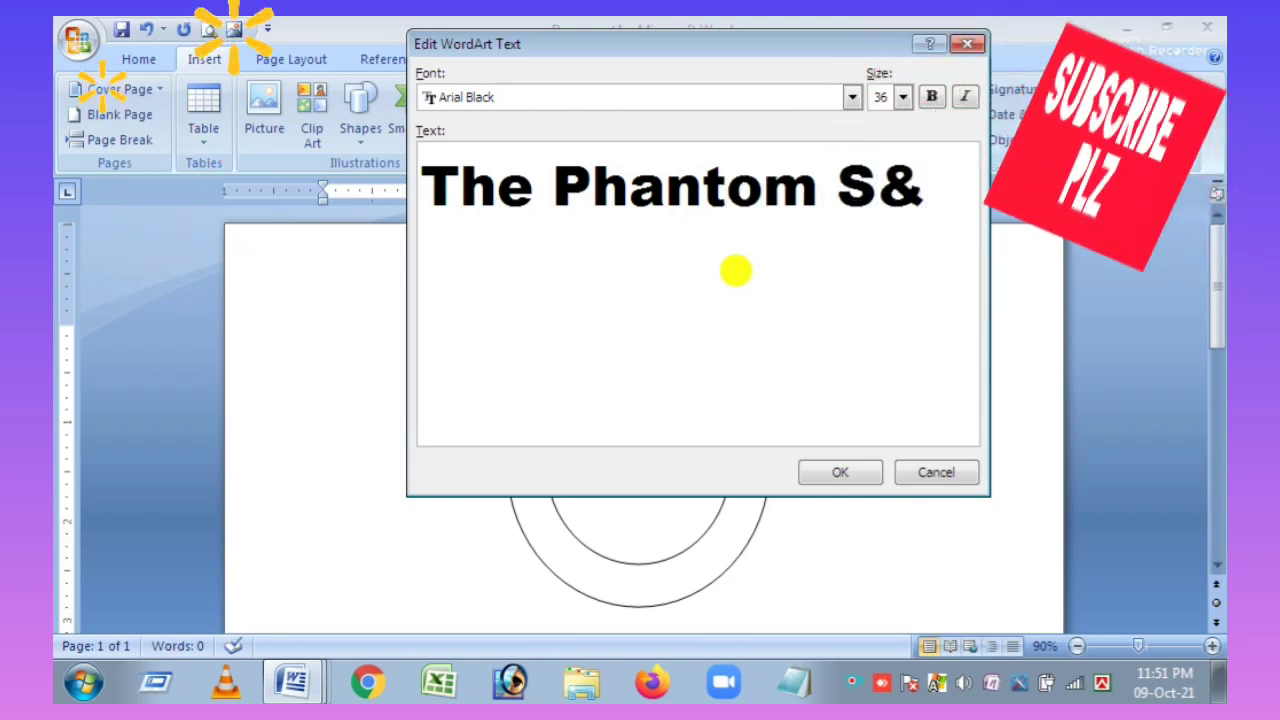
{"action": "key", "text": "BackSpace"}
{"action": "type", "text": "7"}
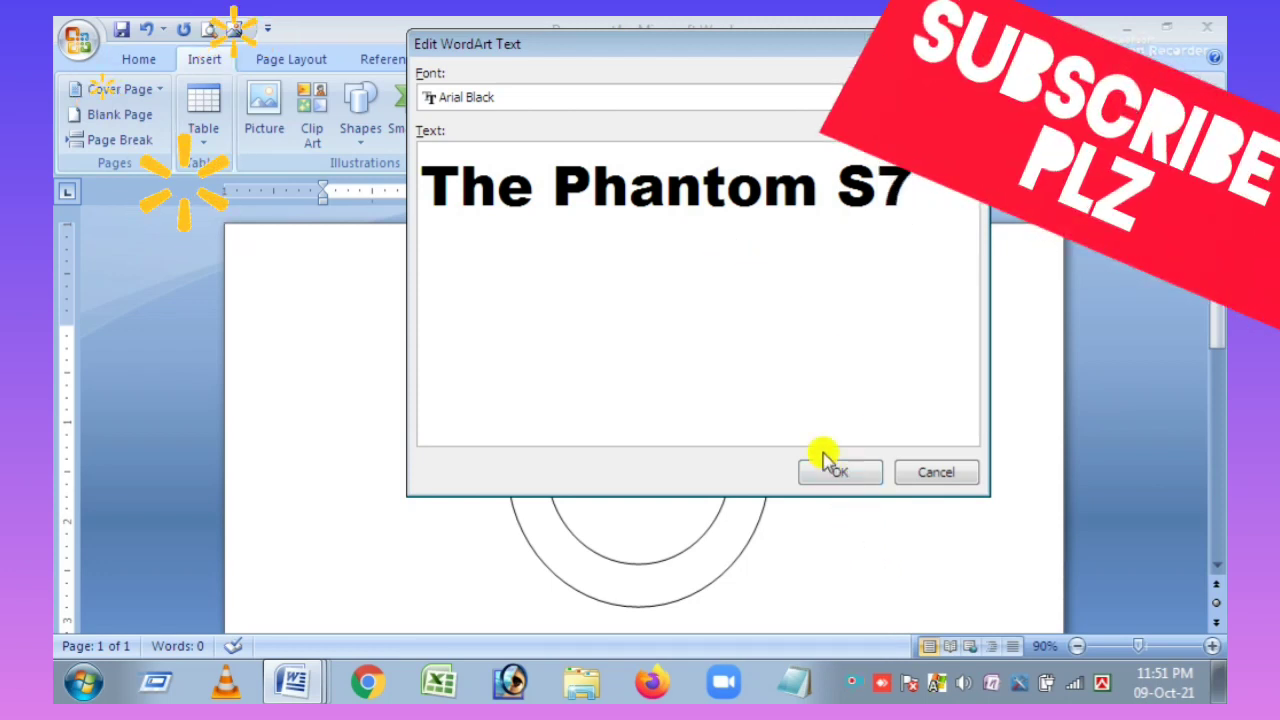
{"action": "left_click", "coordinate": [903, 97]}
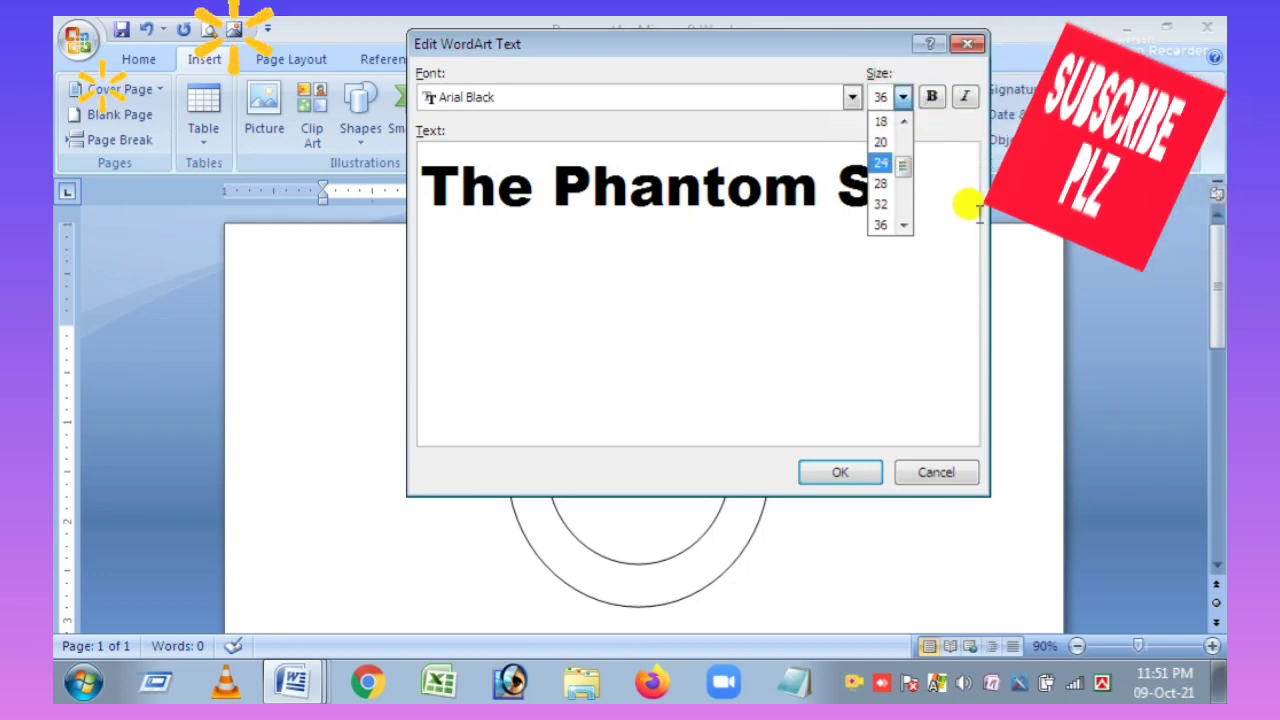
{"action": "left_click", "coordinate": [880, 163]}
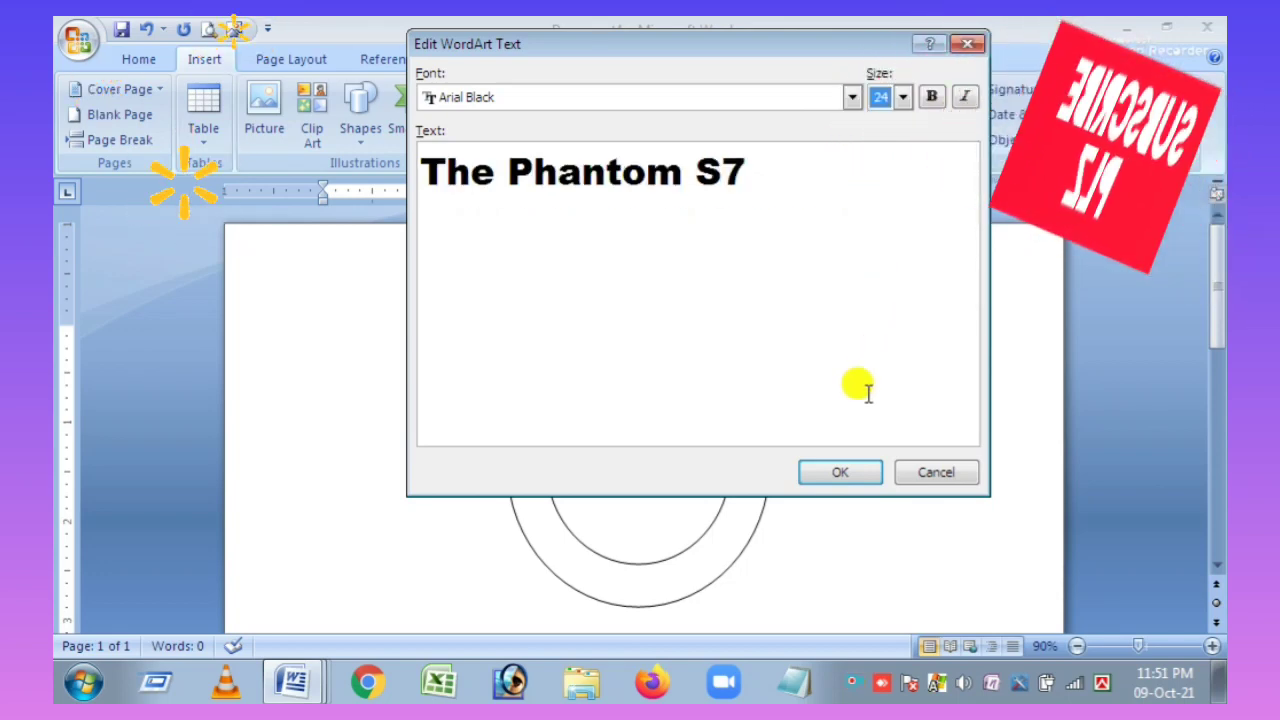
{"action": "left_click", "coordinate": [850, 472]}
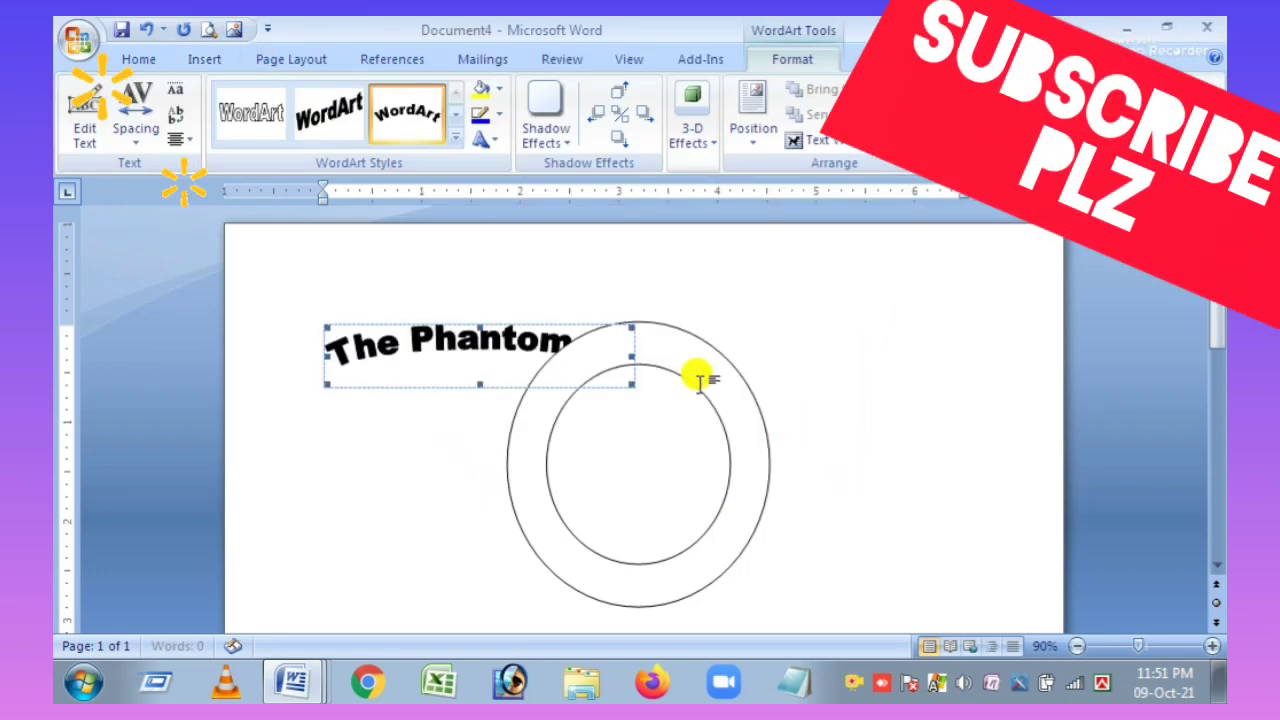
Step: Set The Phantom S7 WordArt's text wrapping to In Front of Text
{"action": "right_click", "coordinate": [487, 340]}
{"action": "left_click", "coordinate": [866, 172]}
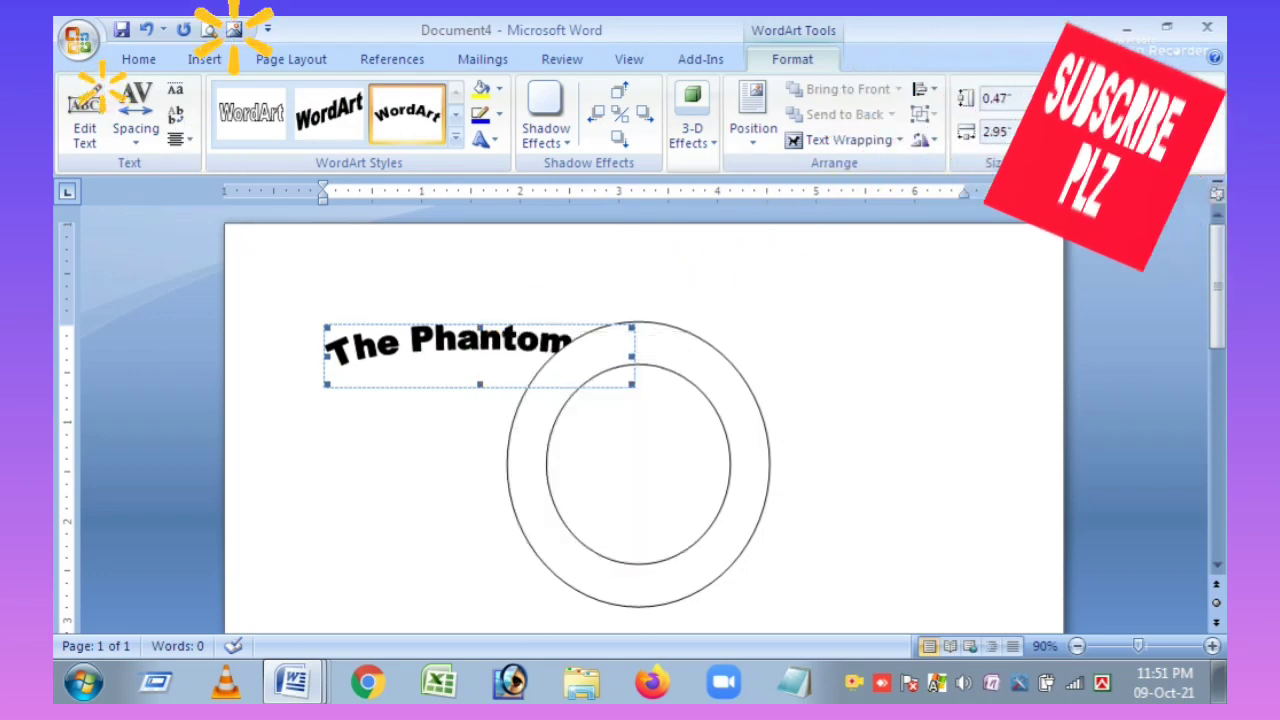
{"action": "left_click", "coordinate": [903, 145]}
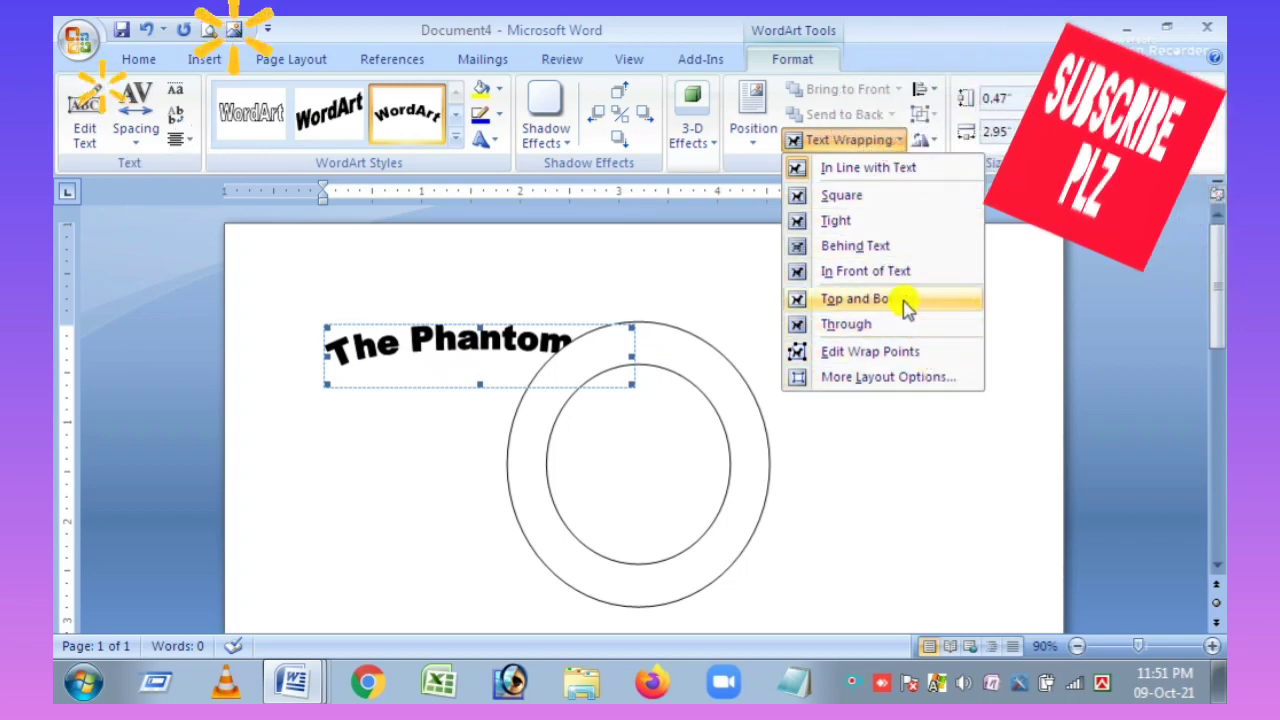
{"action": "left_click", "coordinate": [900, 272]}
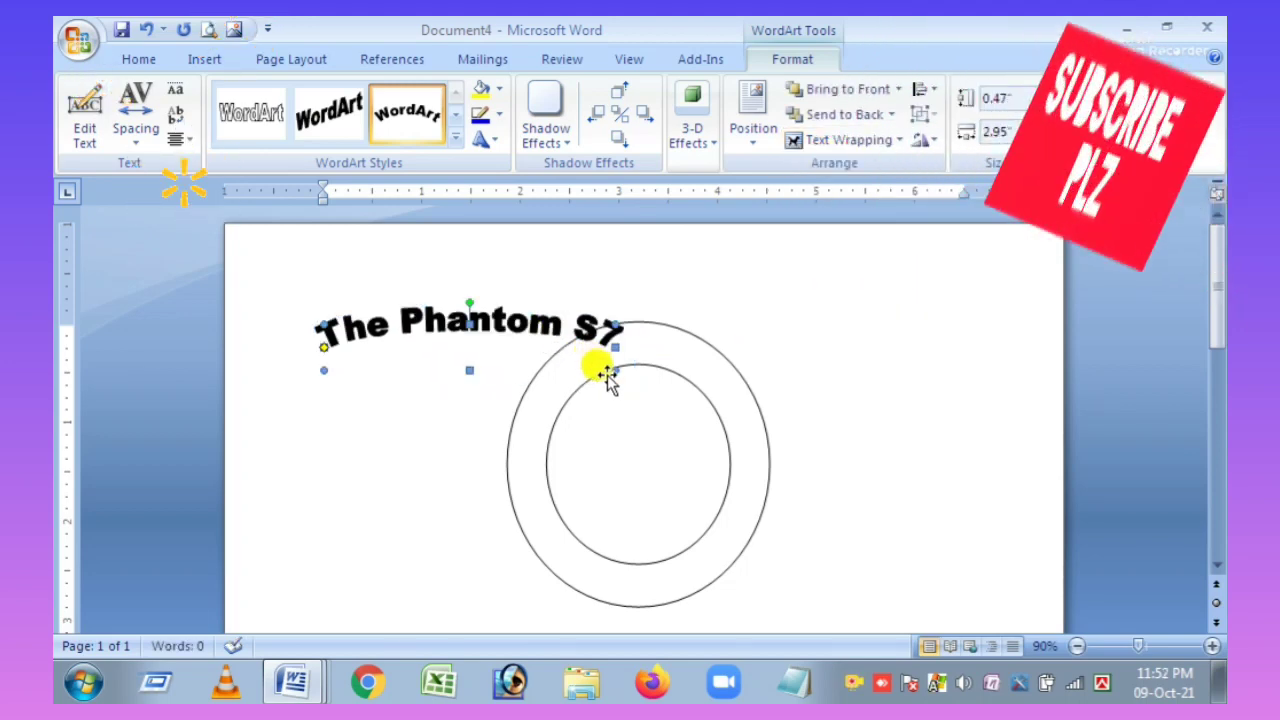
Step: Move the WordArt to the top-left and narrow it into a steeper 1.58 x 2.21 inch arch
{"action": "mouse_move", "coordinate": [603, 374]}
{"action": "left_mouse_down"}
{"action": "mouse_move", "coordinate": [571, 400]}
{"action": "mouse_move", "coordinate": [625, 372]}
{"action": "mouse_move", "coordinate": [603, 355]}
{"action": "left_mouse_up"}
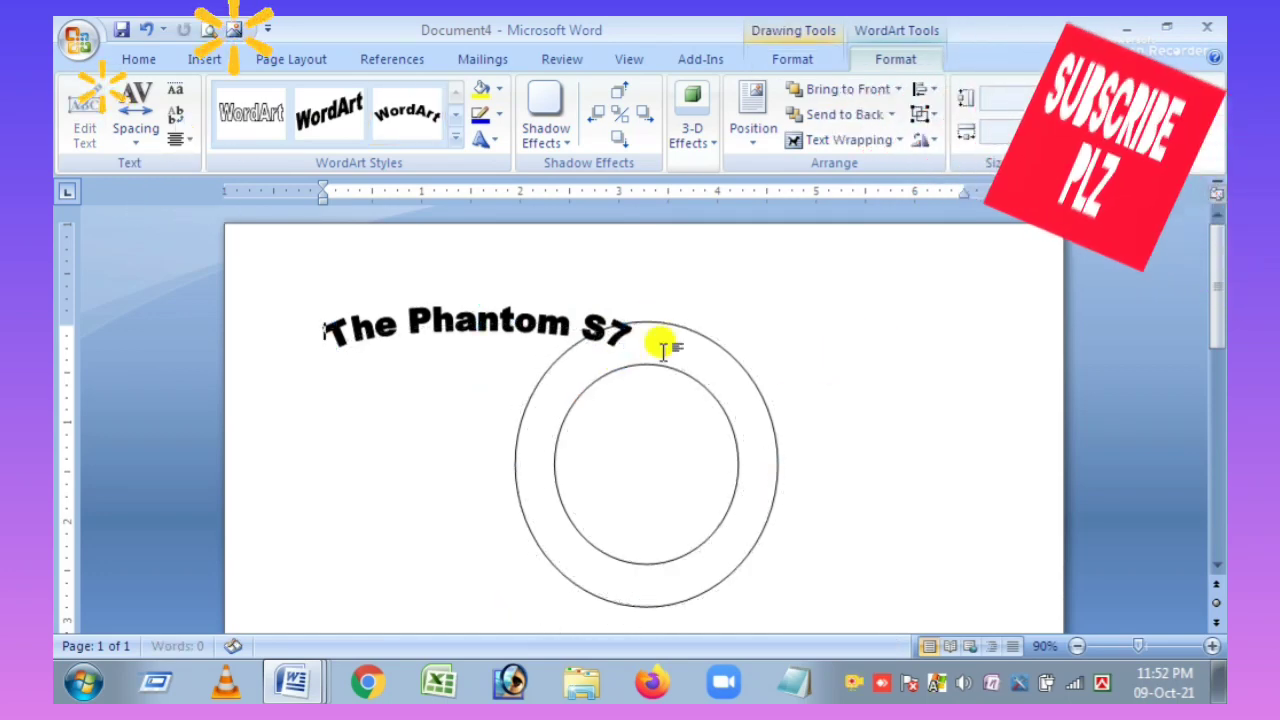
{"action": "left_click", "coordinate": [557, 322]}
{"action": "left_click_drag", "start_coordinate": [517, 334], "coordinate": [421, 284]}
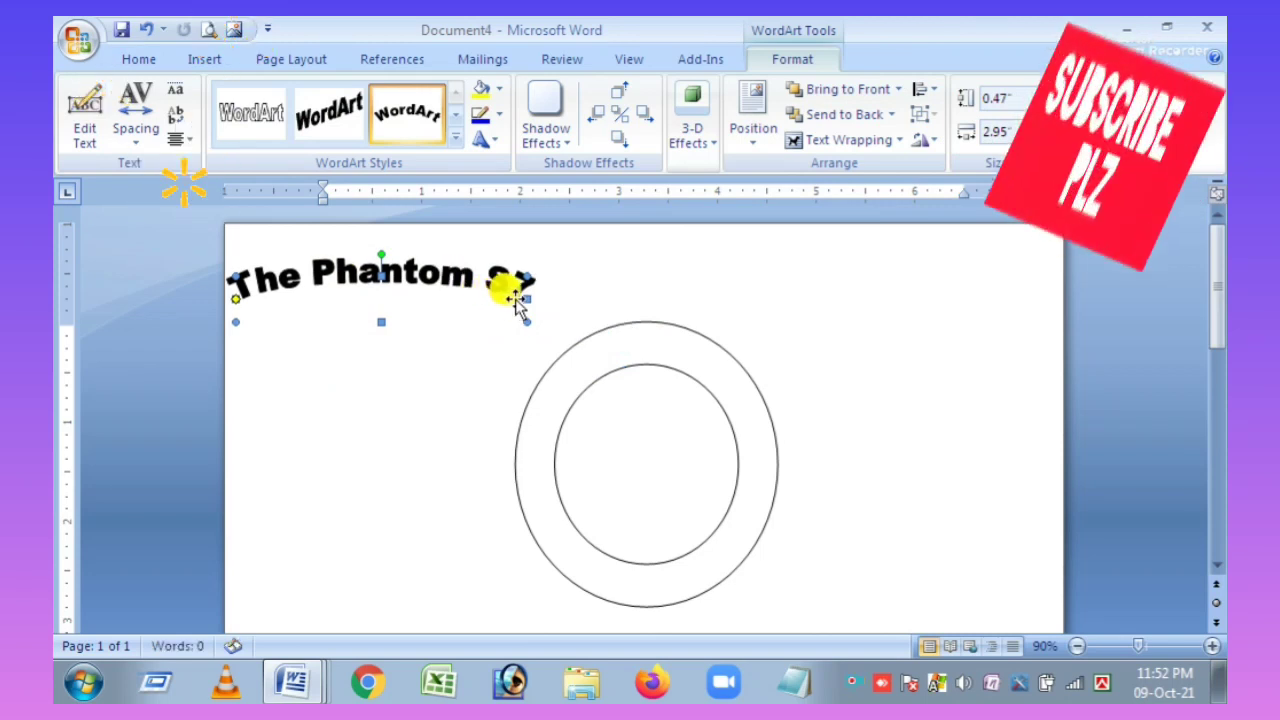
{"action": "left_click_drag", "start_coordinate": [527, 324], "coordinate": [490, 377]}
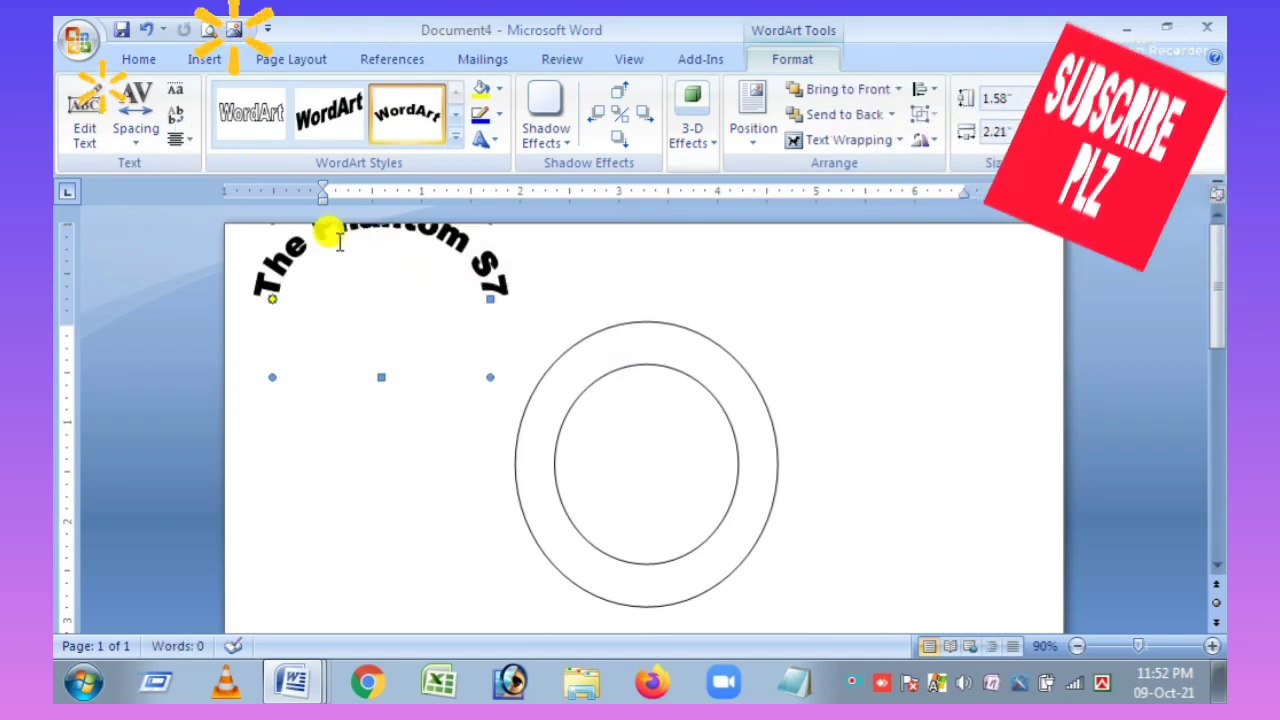
Step: Place the curved title on the ring's top band, enlarging it to 2.31 by 2.07 inches
{"action": "left_click_drag", "start_coordinate": [307, 226], "coordinate": [682, 397]}
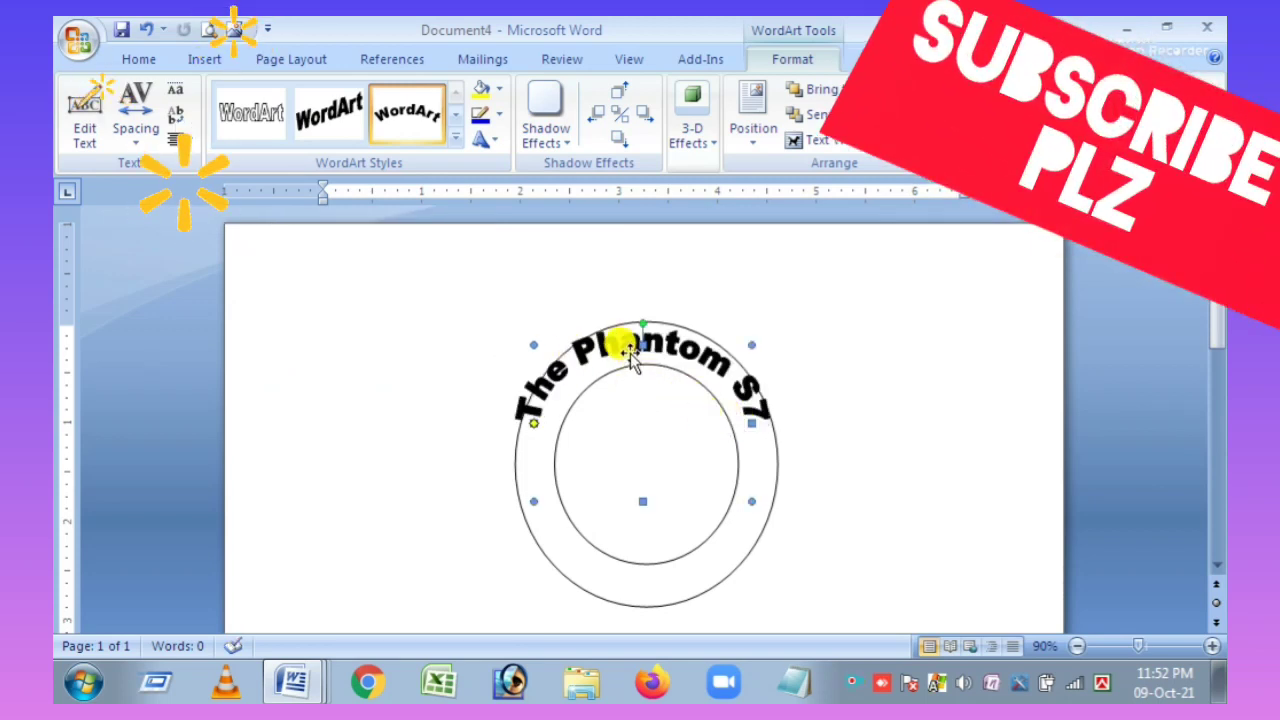
{"action": "key", "text": "ctrl+z"}
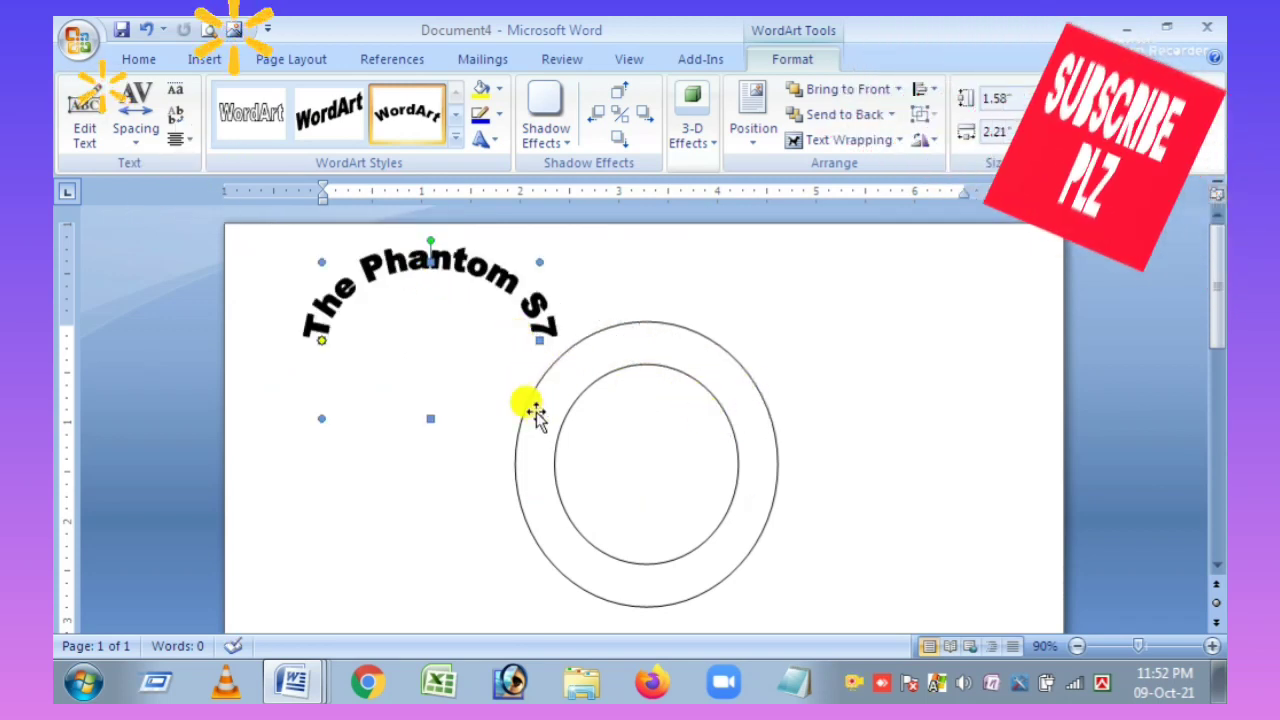
{"action": "left_click_drag", "start_coordinate": [506, 420], "coordinate": [517, 438]}
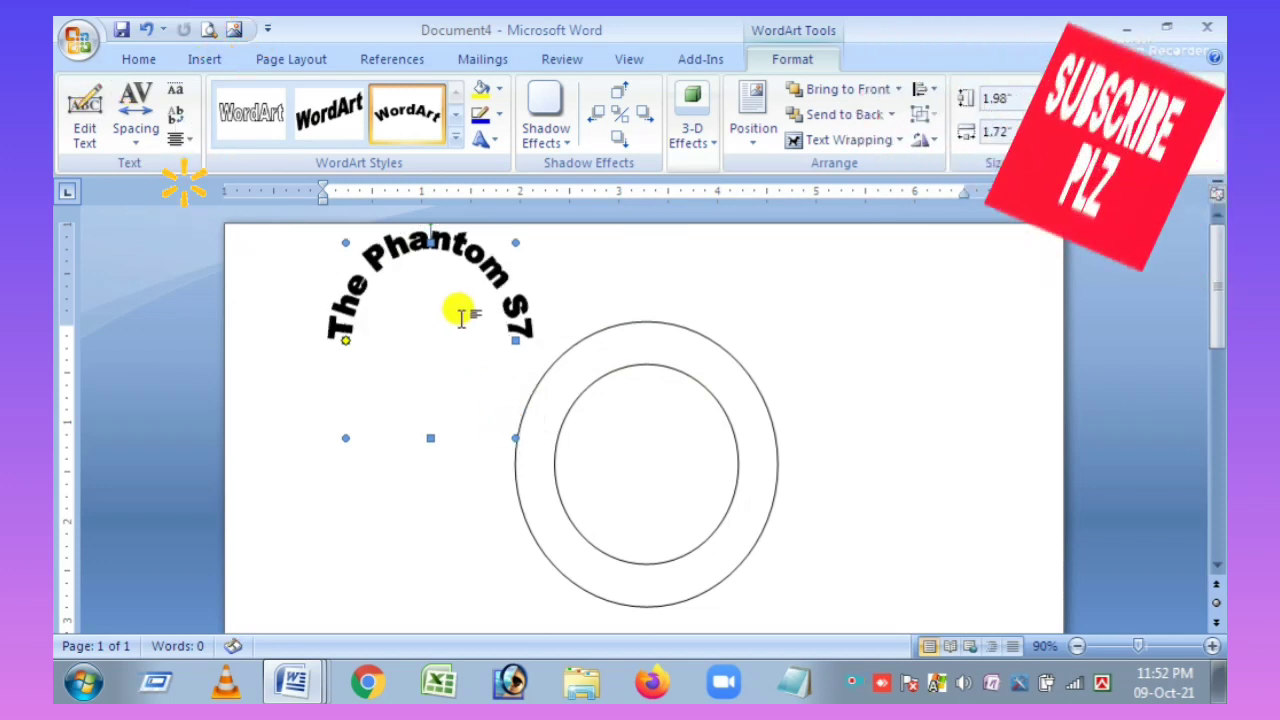
{"action": "left_click_drag", "start_coordinate": [401, 236], "coordinate": [620, 346]}
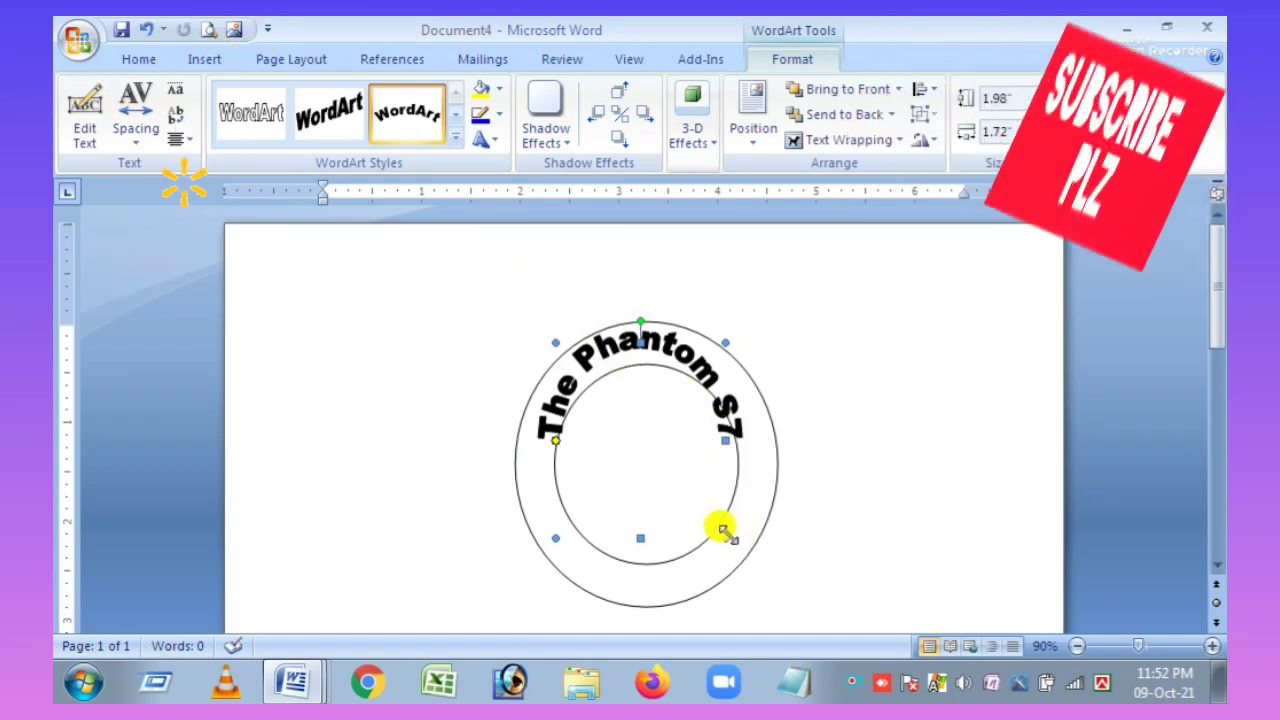
{"action": "left_click_drag", "start_coordinate": [723, 530], "coordinate": [741, 556]}
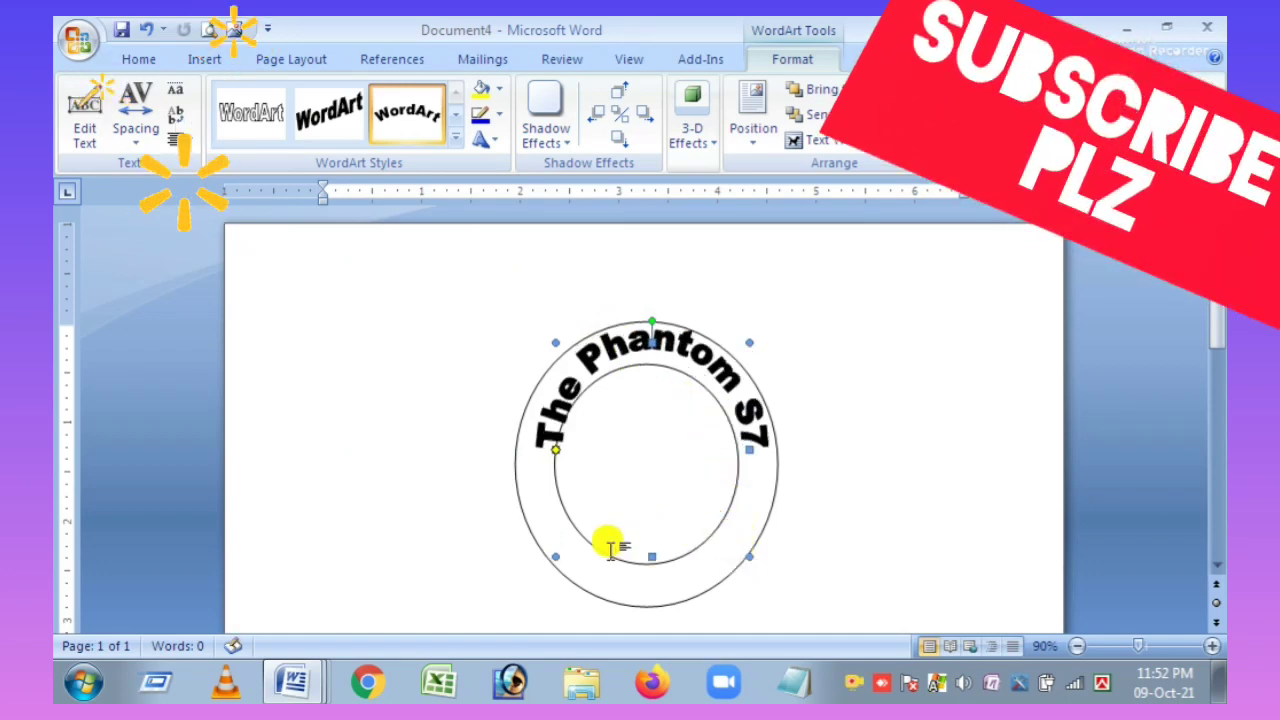
{"action": "left_click", "coordinate": [540, 548]}
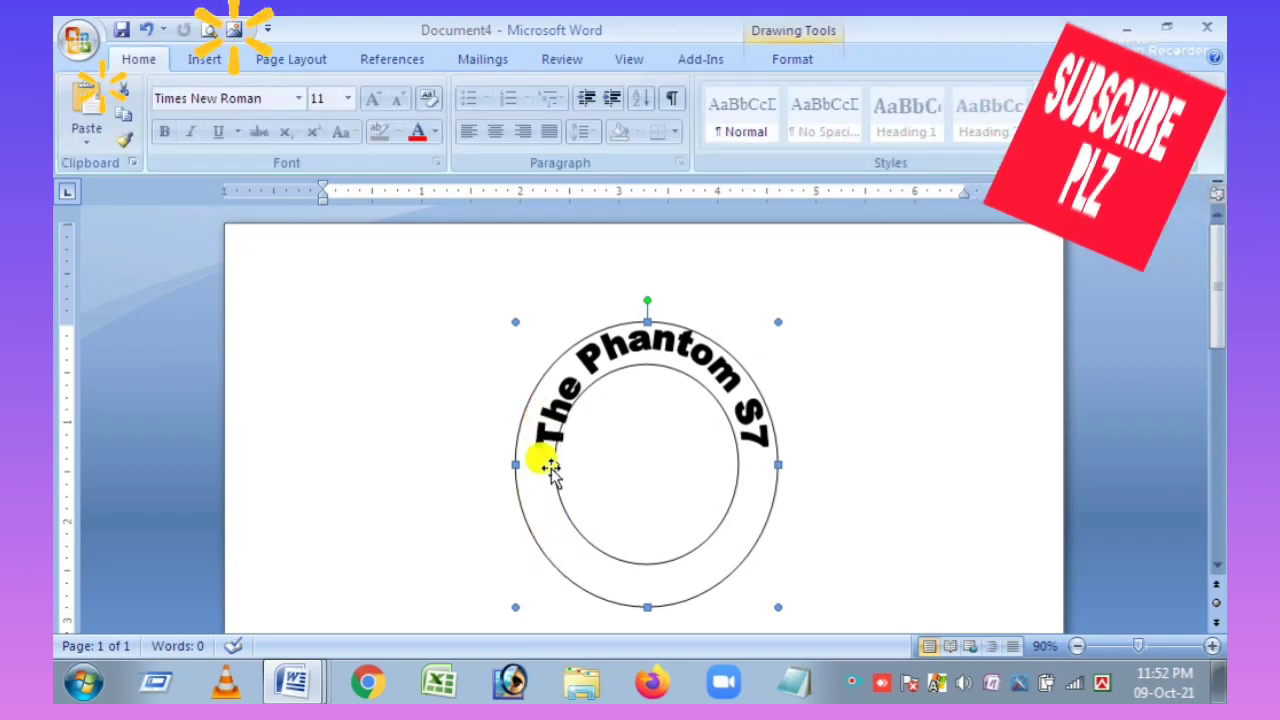
{"action": "left_click", "coordinate": [530, 425]}
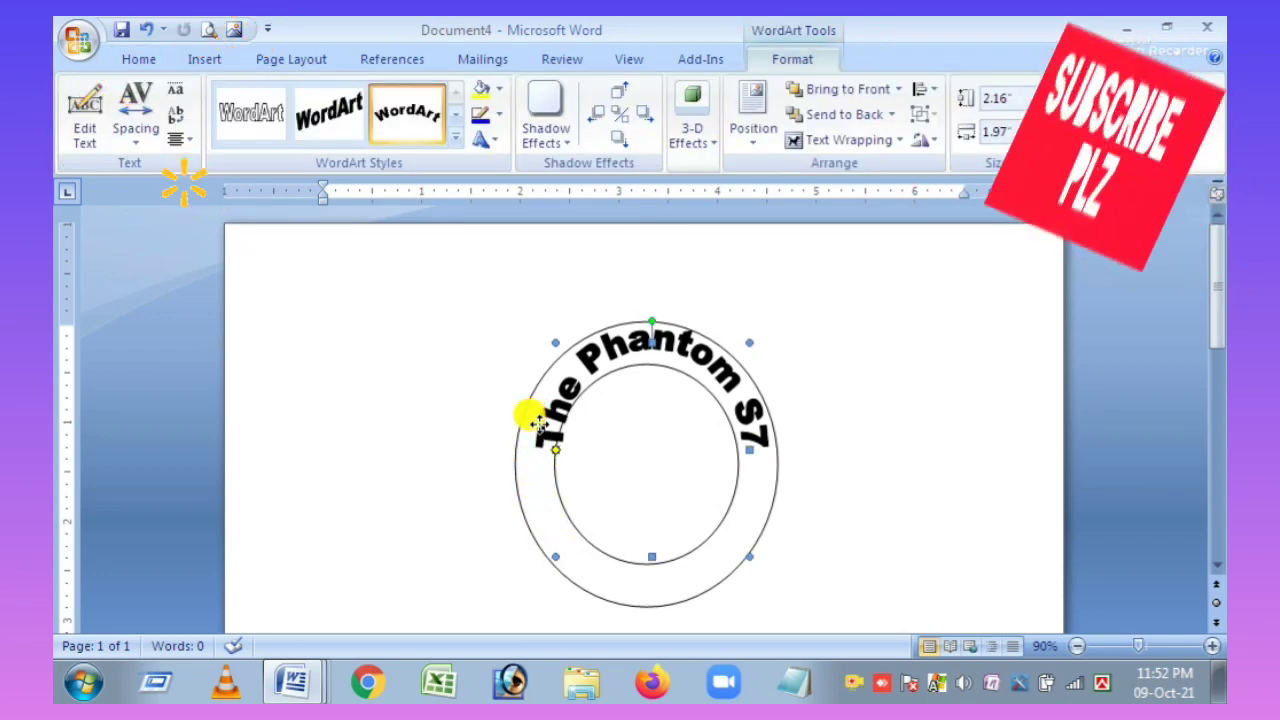
{"action": "left_click", "coordinate": [547, 550]}
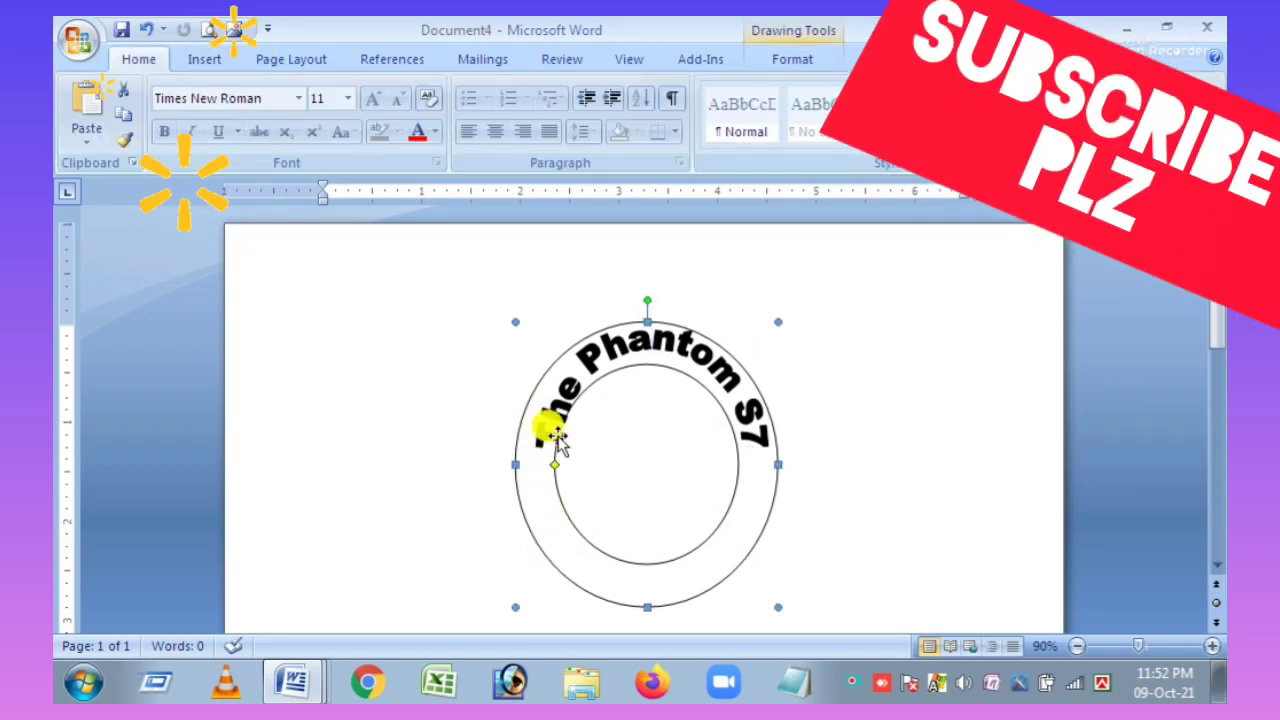
{"action": "left_click", "coordinate": [553, 430]}
{"action": "left_click_drag", "start_coordinate": [545, 570], "coordinate": [545, 571]}
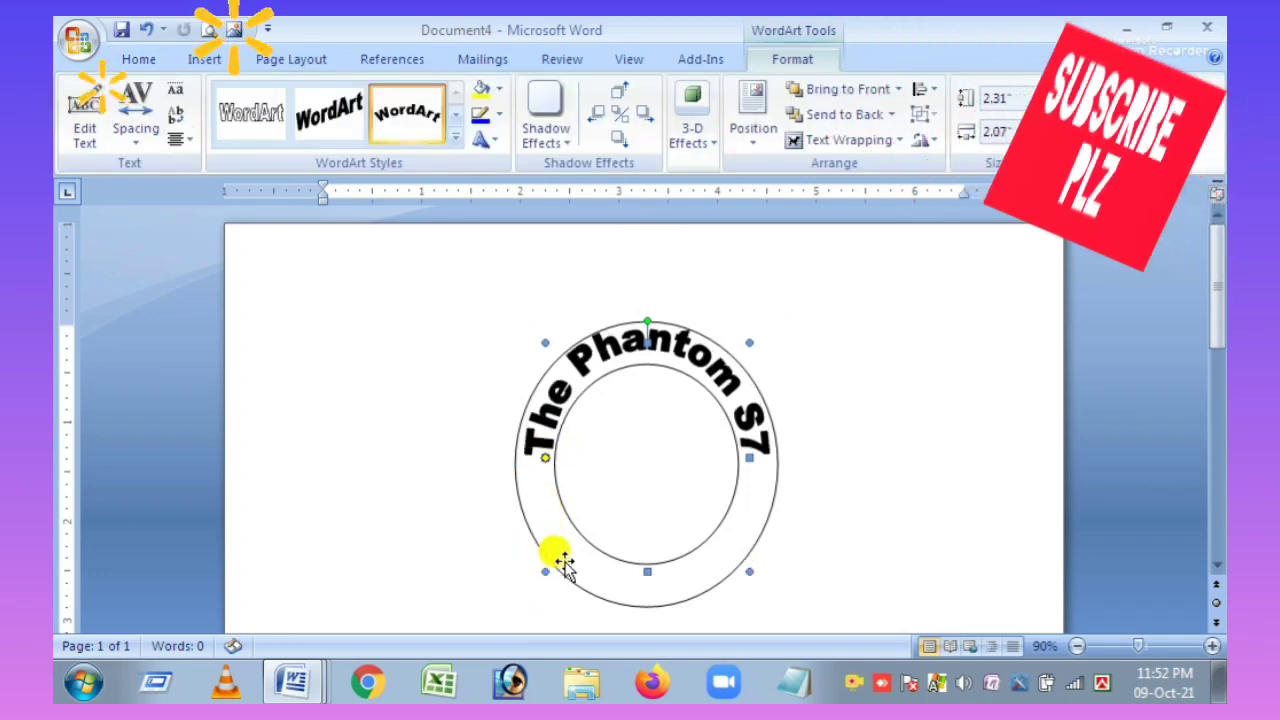
Step: Apply a grey Drop Shadow effect to the outer donut ring
{"action": "left_click", "coordinate": [878, 480]}
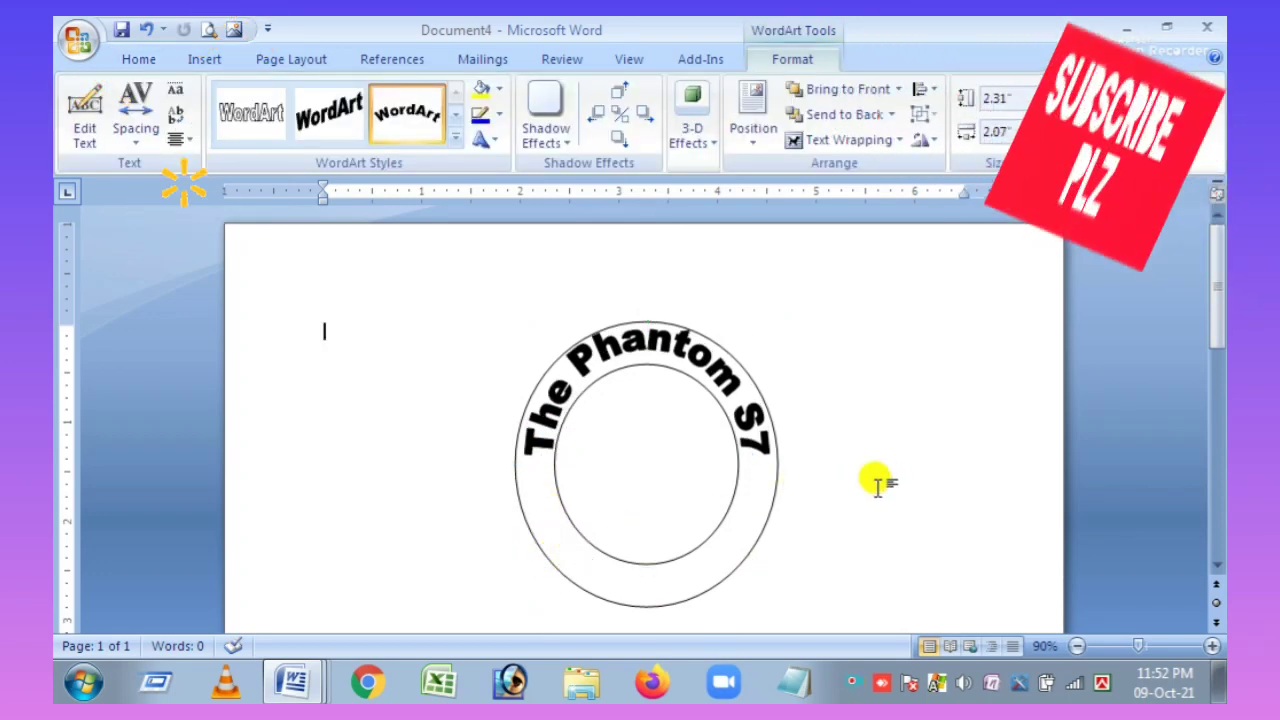
{"action": "left_click", "coordinate": [748, 522]}
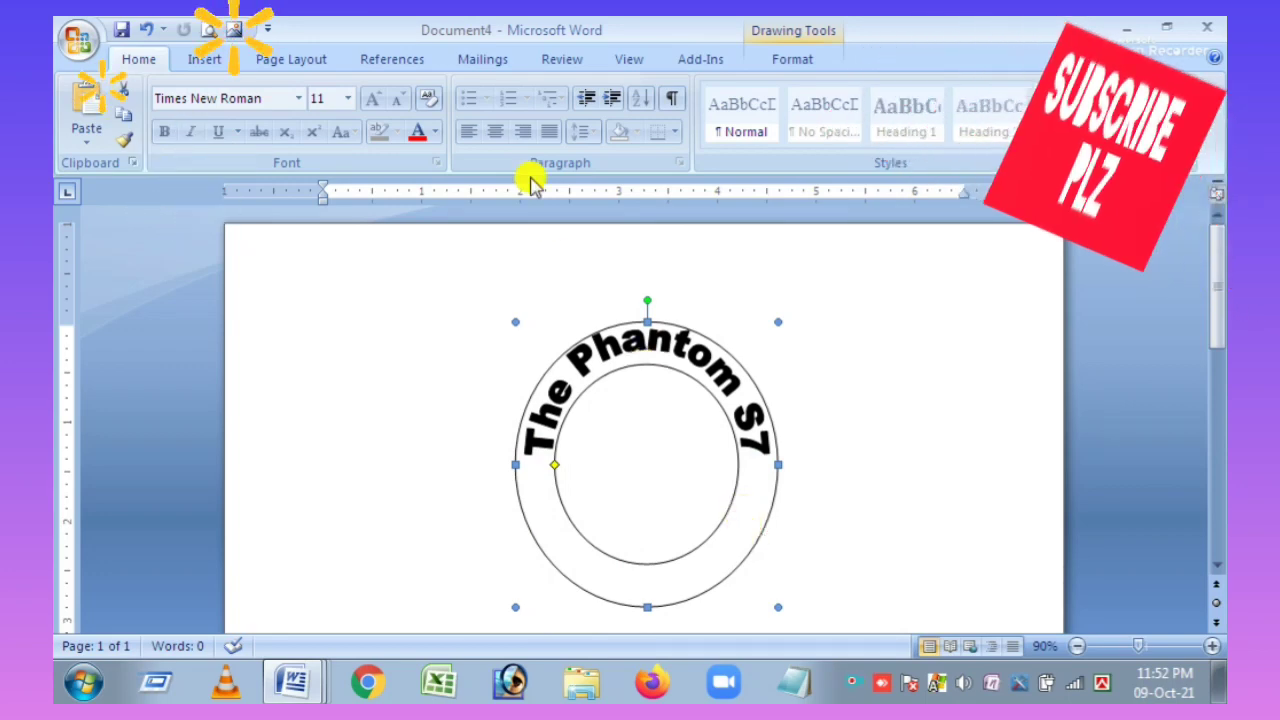
{"action": "double_click", "coordinate": [733, 509]}
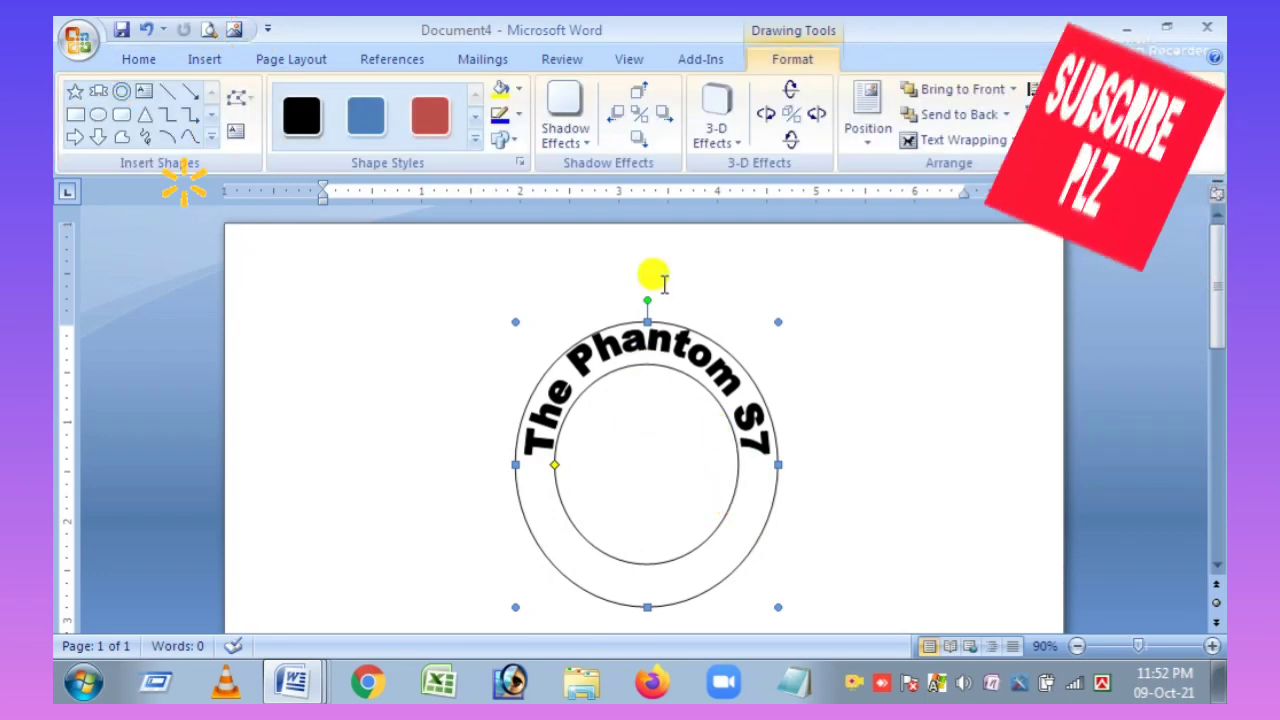
{"action": "left_click", "coordinate": [719, 125]}
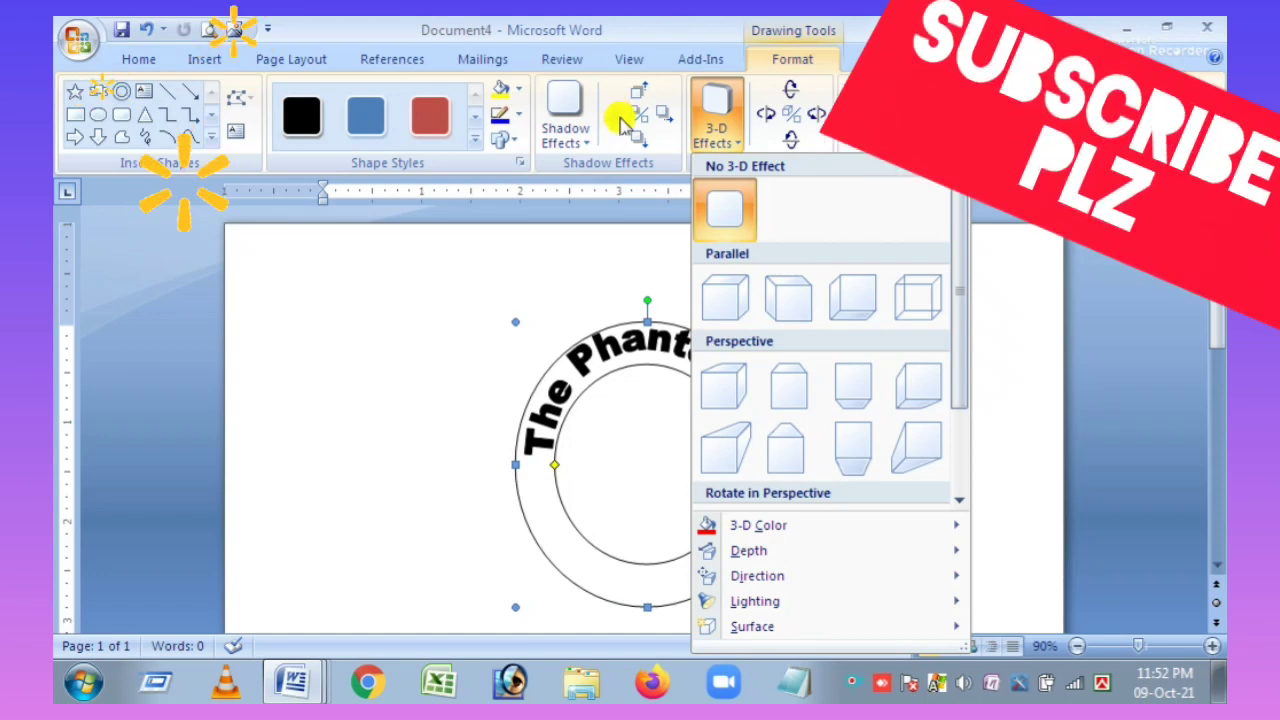
{"action": "left_click", "coordinate": [568, 128]}
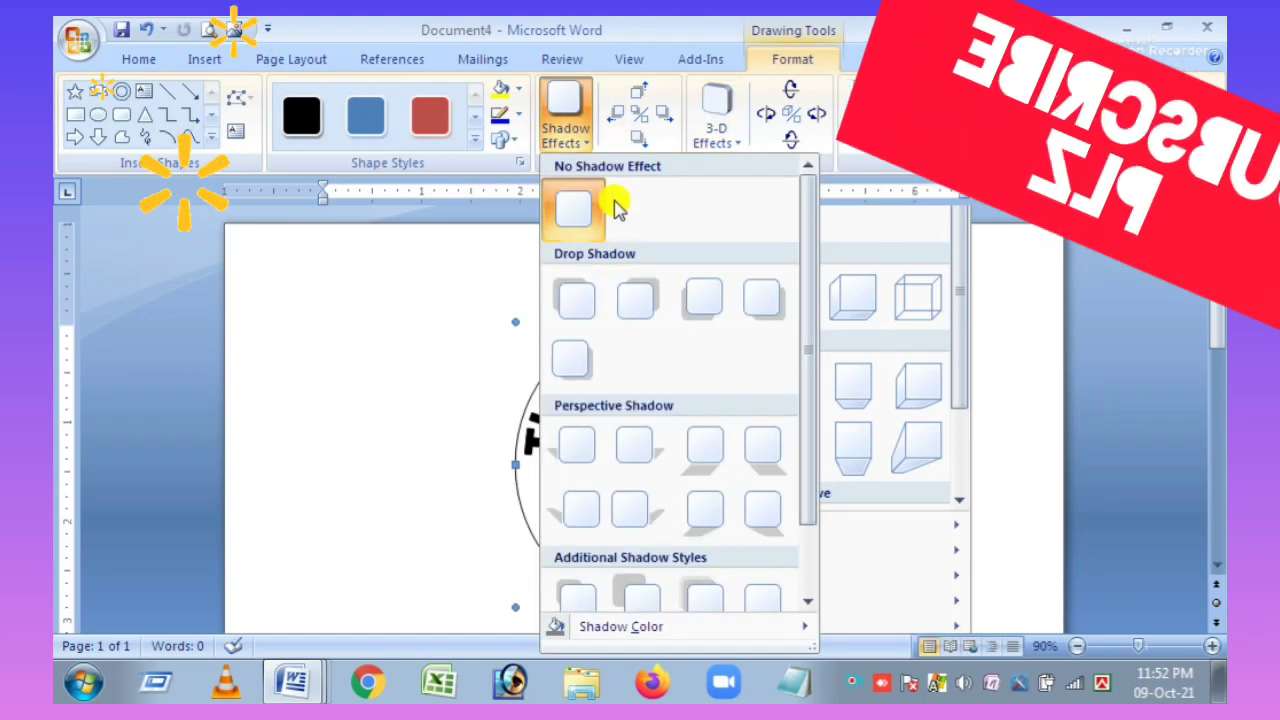
{"action": "left_click", "coordinate": [636, 300]}
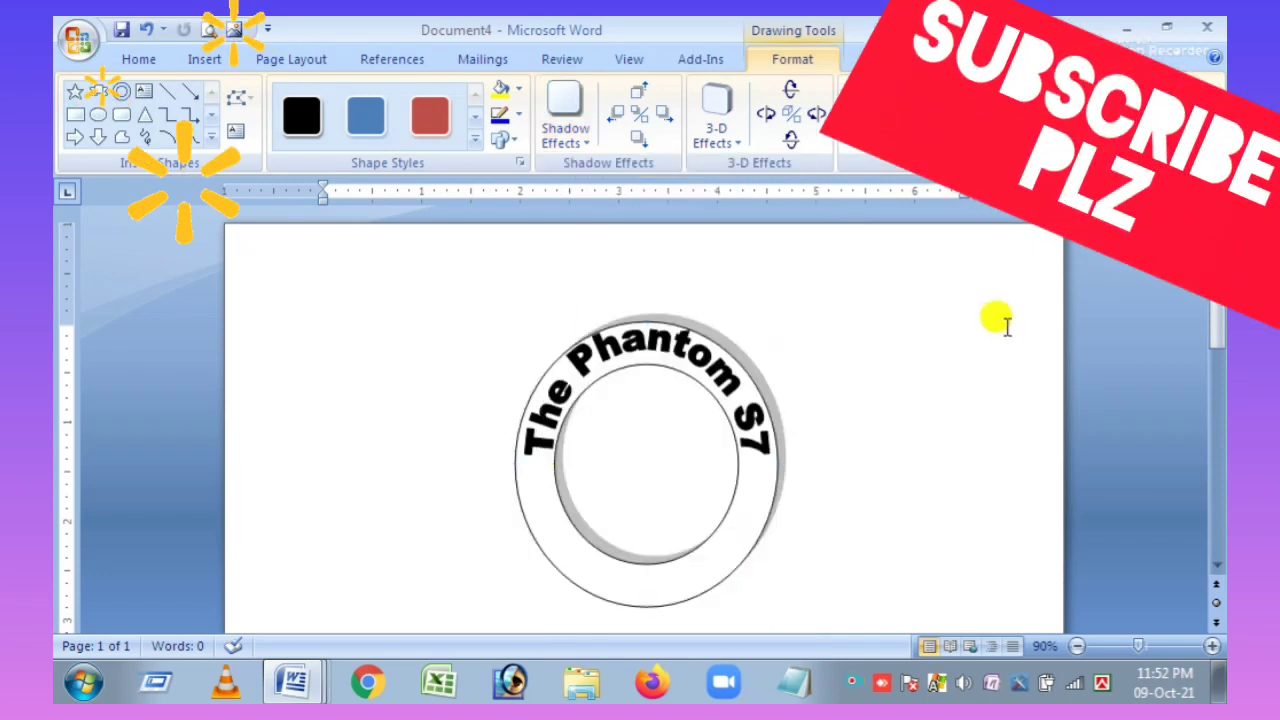
{"action": "left_click", "coordinate": [959, 346]}
{"action": "scroll", "coordinate": [946, 472], "scroll_direction": "down", "scroll_amount": 2}
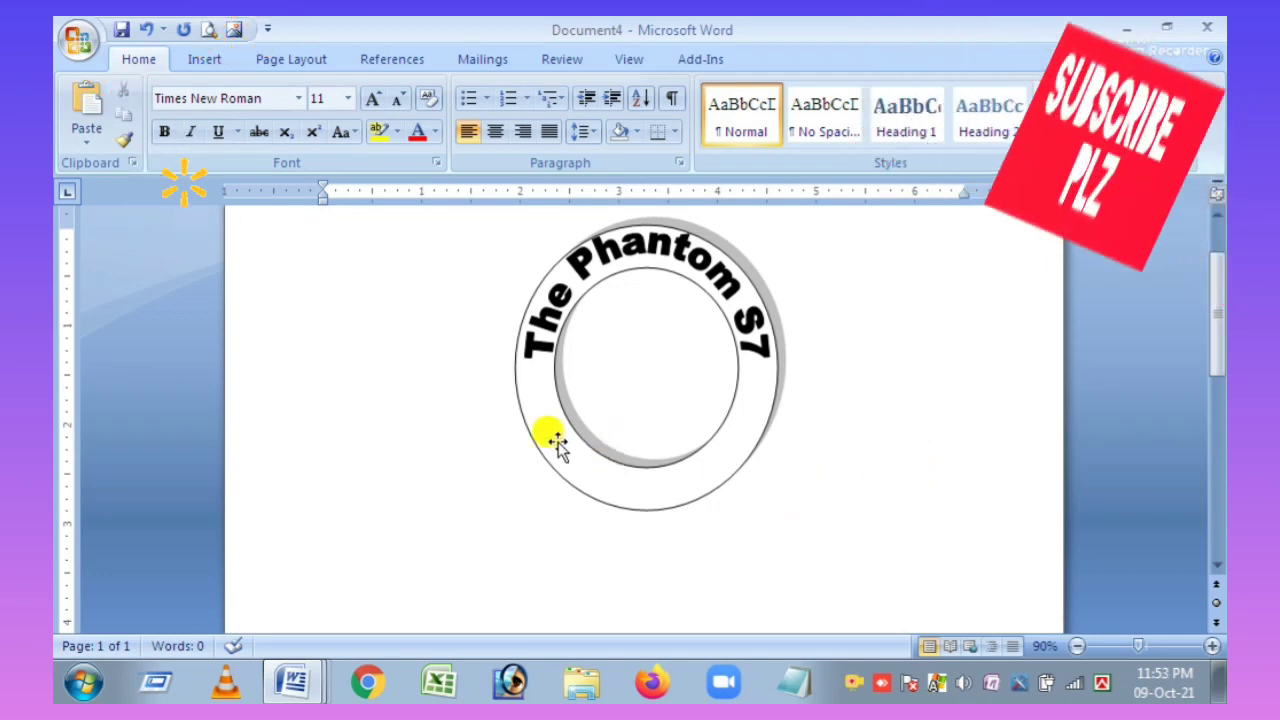
Step: Insert a plain WordArt reading 'Edu Channel' in Times New Roman 36
{"action": "left_click", "coordinate": [204, 60]}
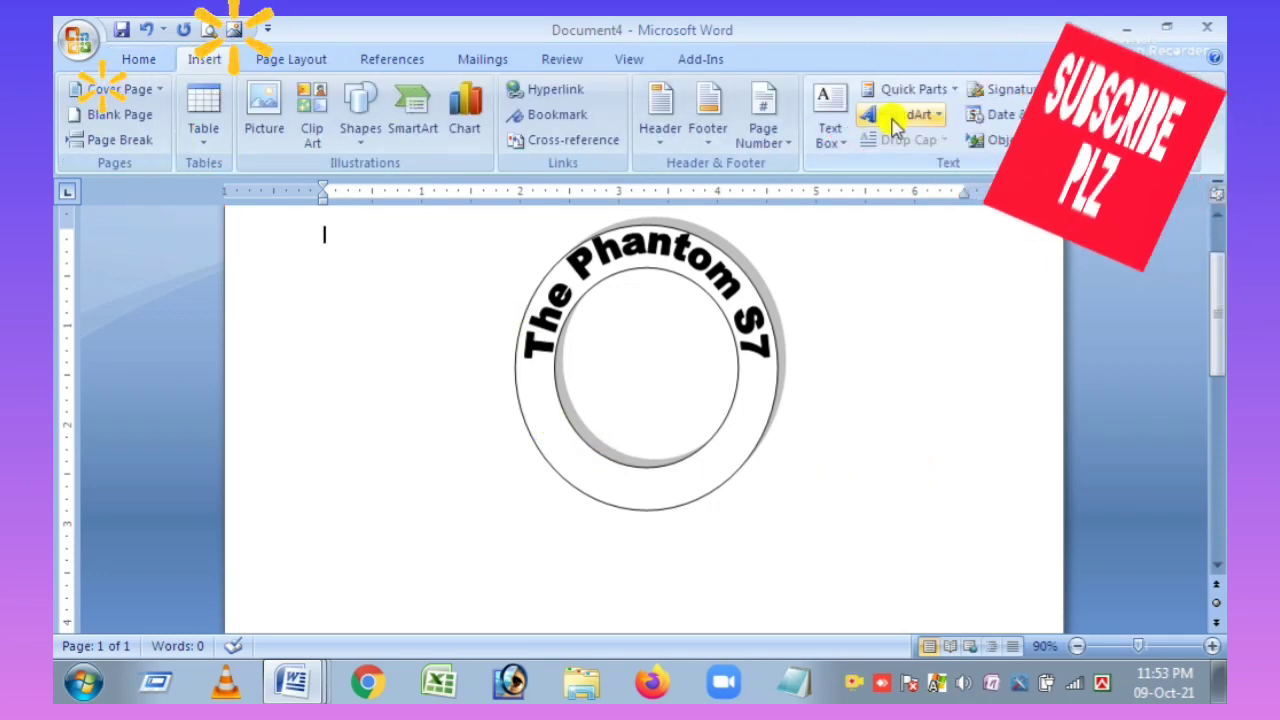
{"action": "left_click", "coordinate": [900, 114]}
{"action": "left_click", "coordinate": [900, 114]}
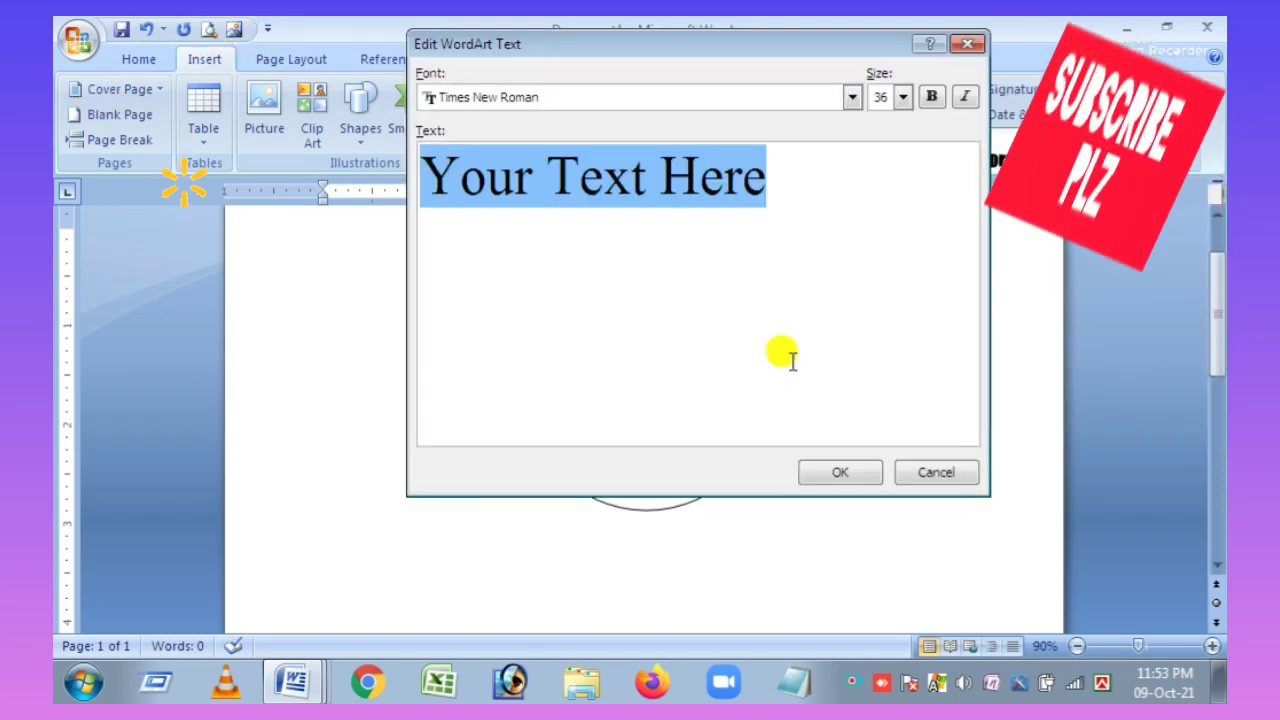
{"action": "type", "text": "Edu"}
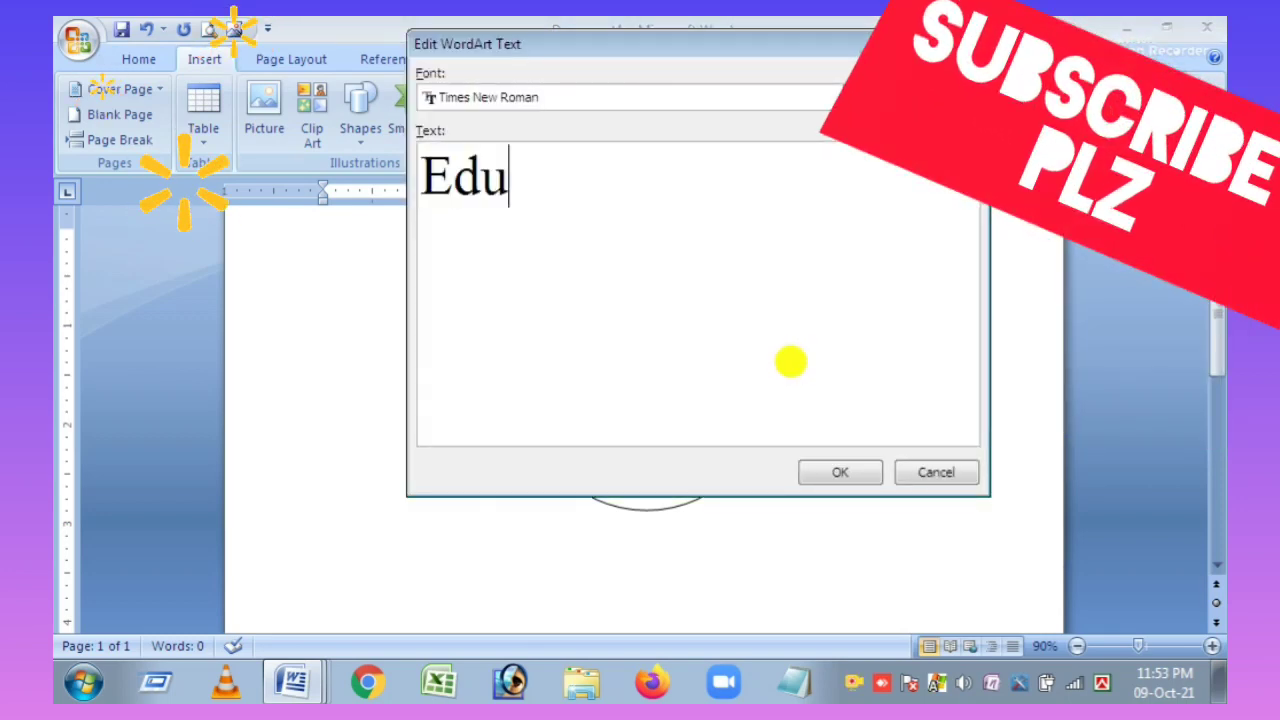
{"action": "type", "text": " Chanb"}
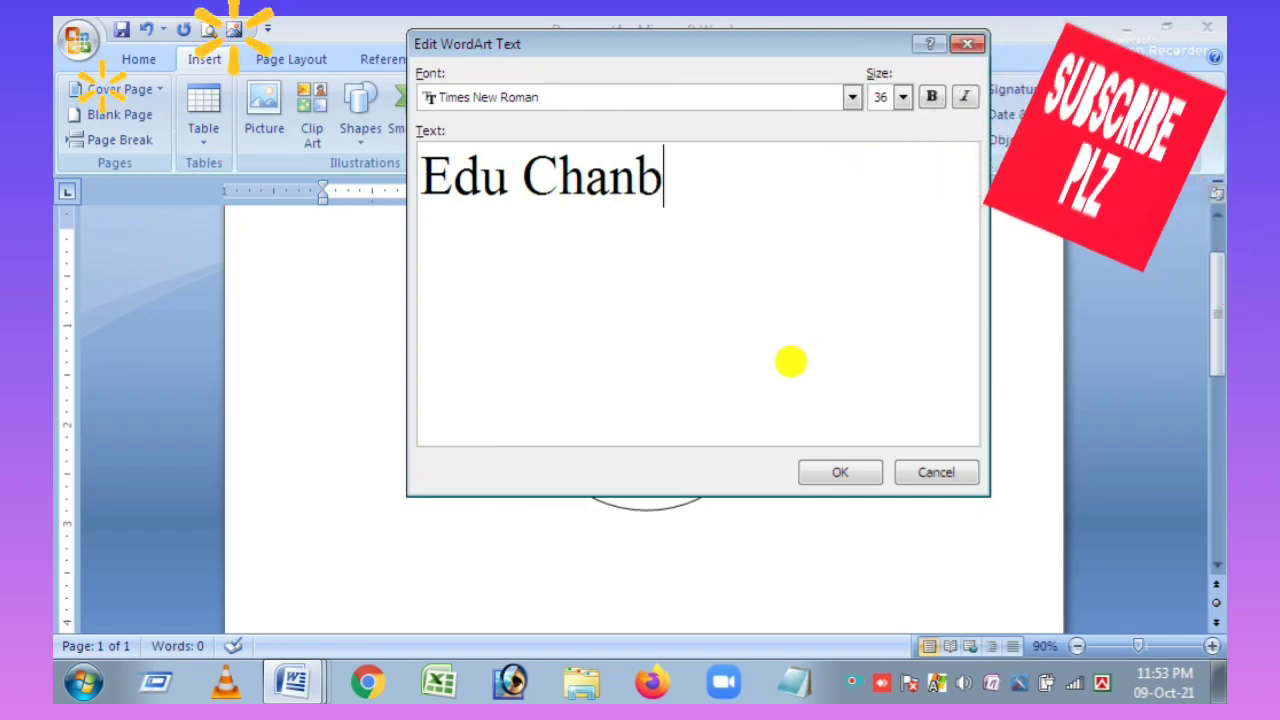
{"action": "type", "text": "ne"}
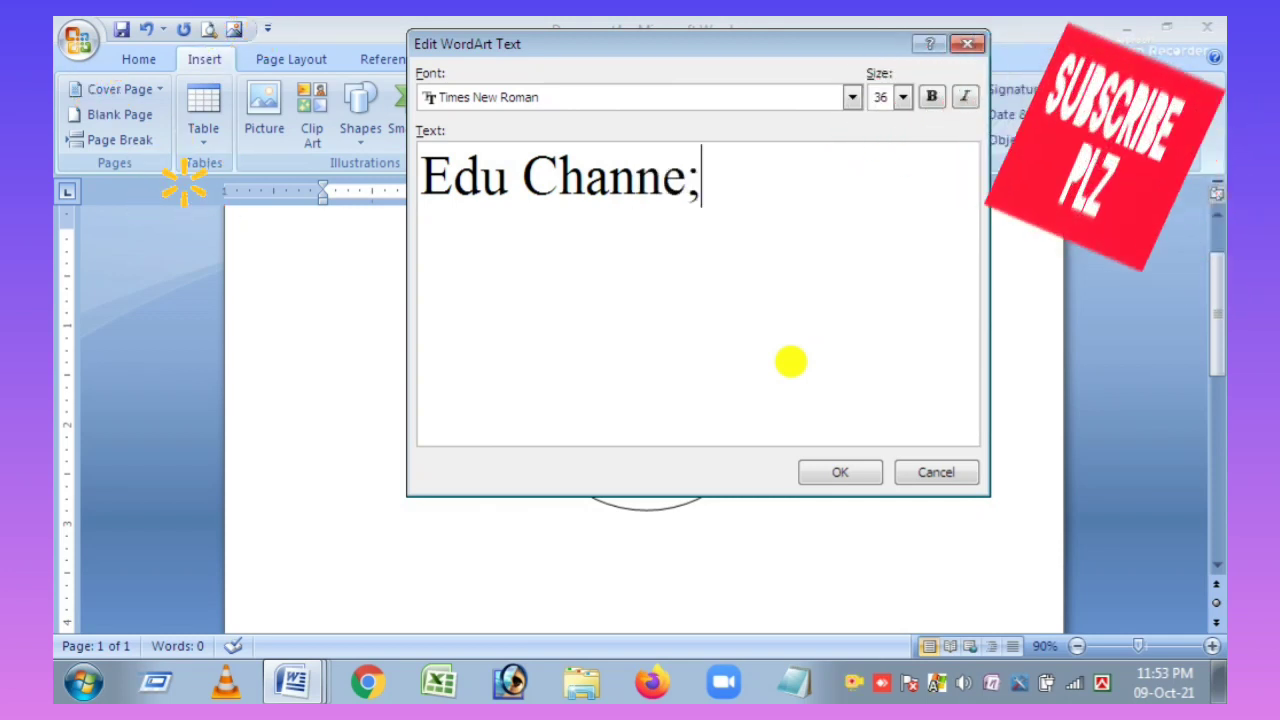
{"action": "type", "text": ";"}
{"action": "key", "text": "BackSpace"}
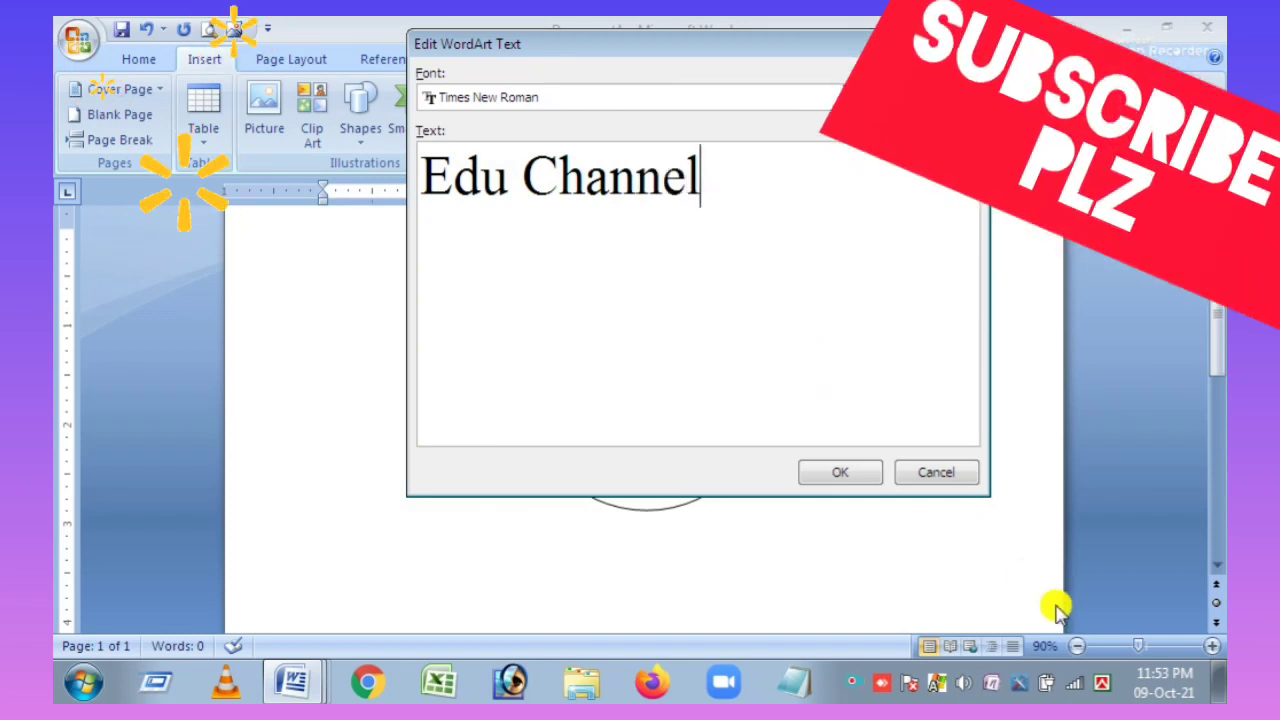
{"action": "left_click", "coordinate": [853, 479]}
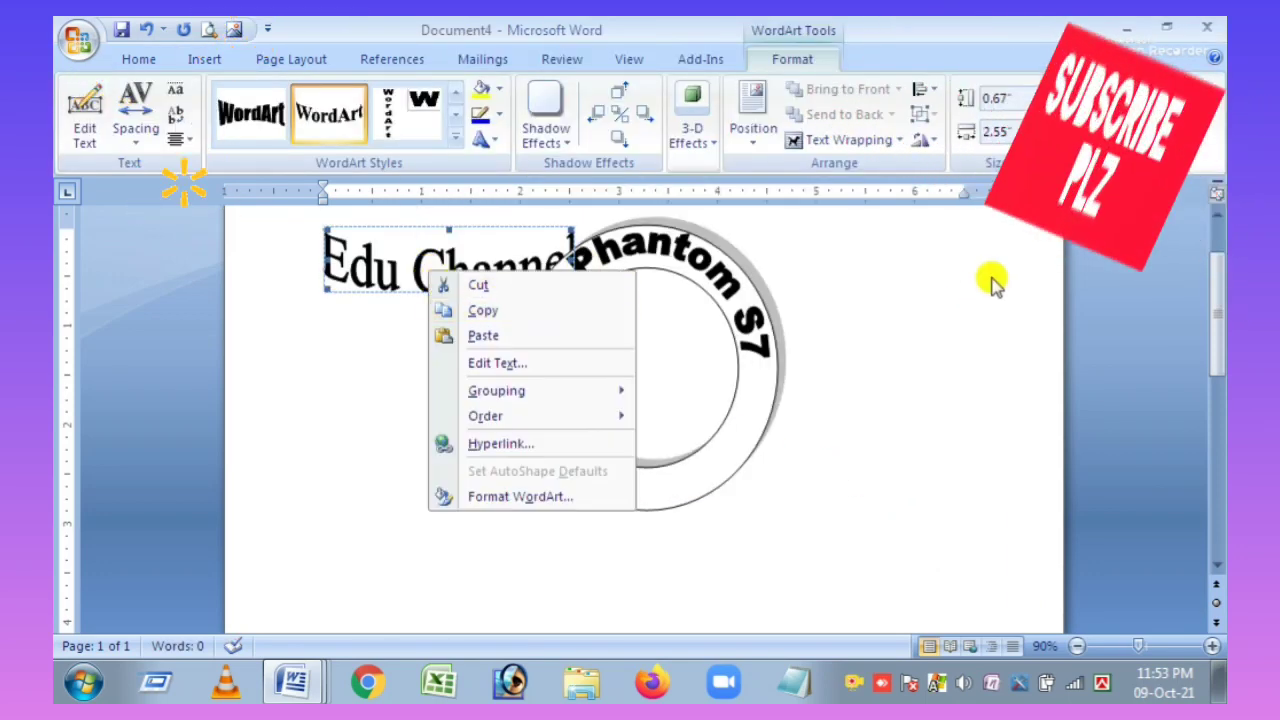
Step: Set the Edu Channel WordArt's text wrapping to In Front of Text
{"action": "left_click", "coordinate": [840, 140]}
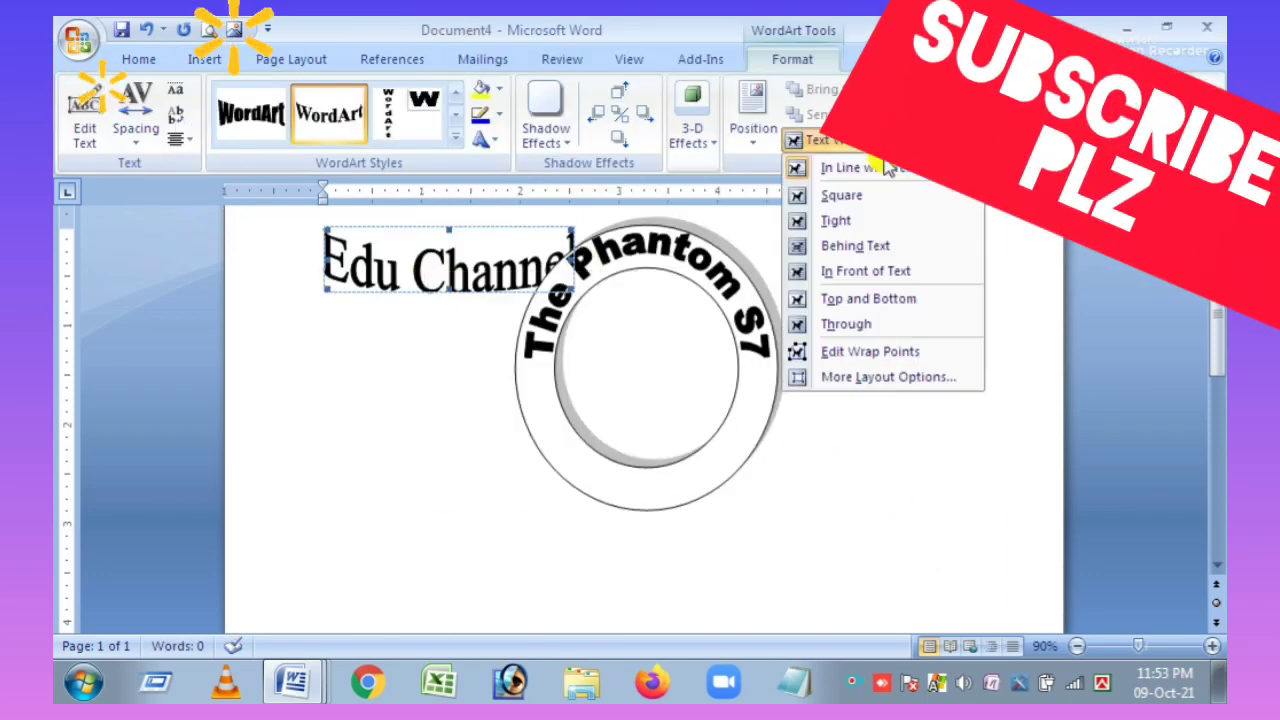
{"action": "left_click", "coordinate": [862, 271]}
{"action": "left_click", "coordinate": [430, 275]}
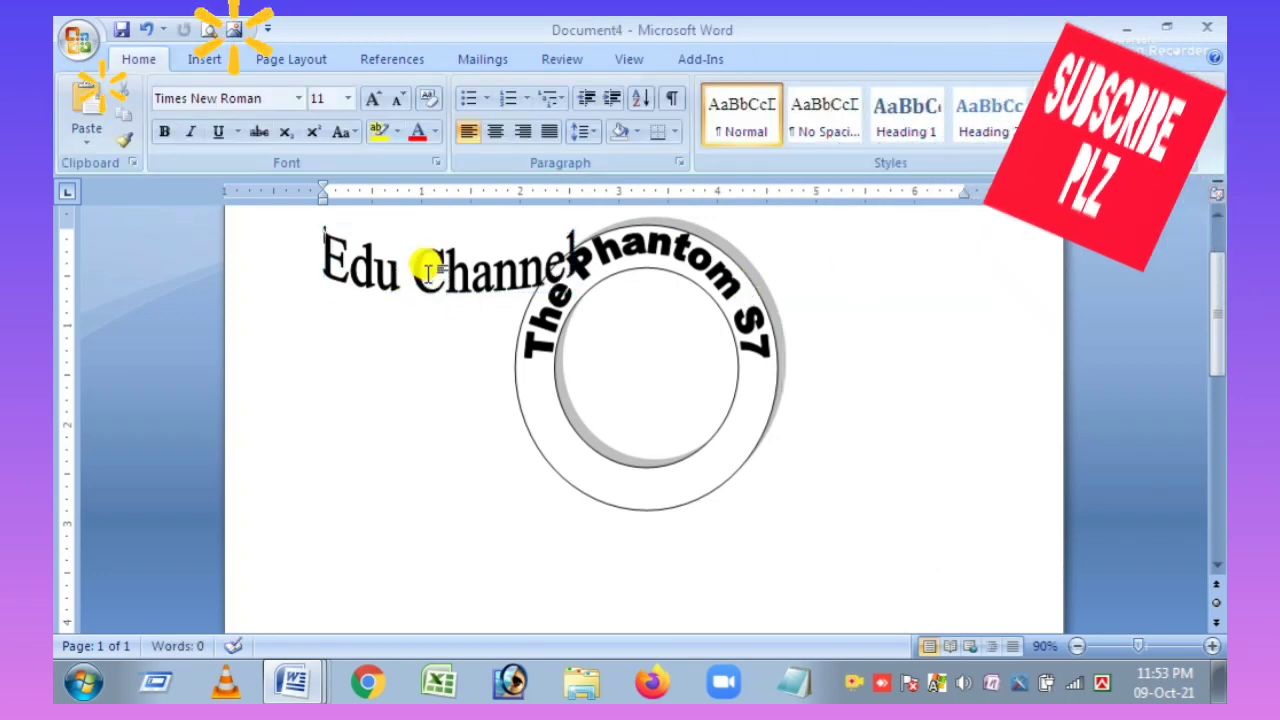
Step: Narrow Edu Channel into a tall block and move it beneath the ring, overlapping its lower edge
{"action": "left_click_drag", "start_coordinate": [388, 275], "coordinate": [395, 470]}
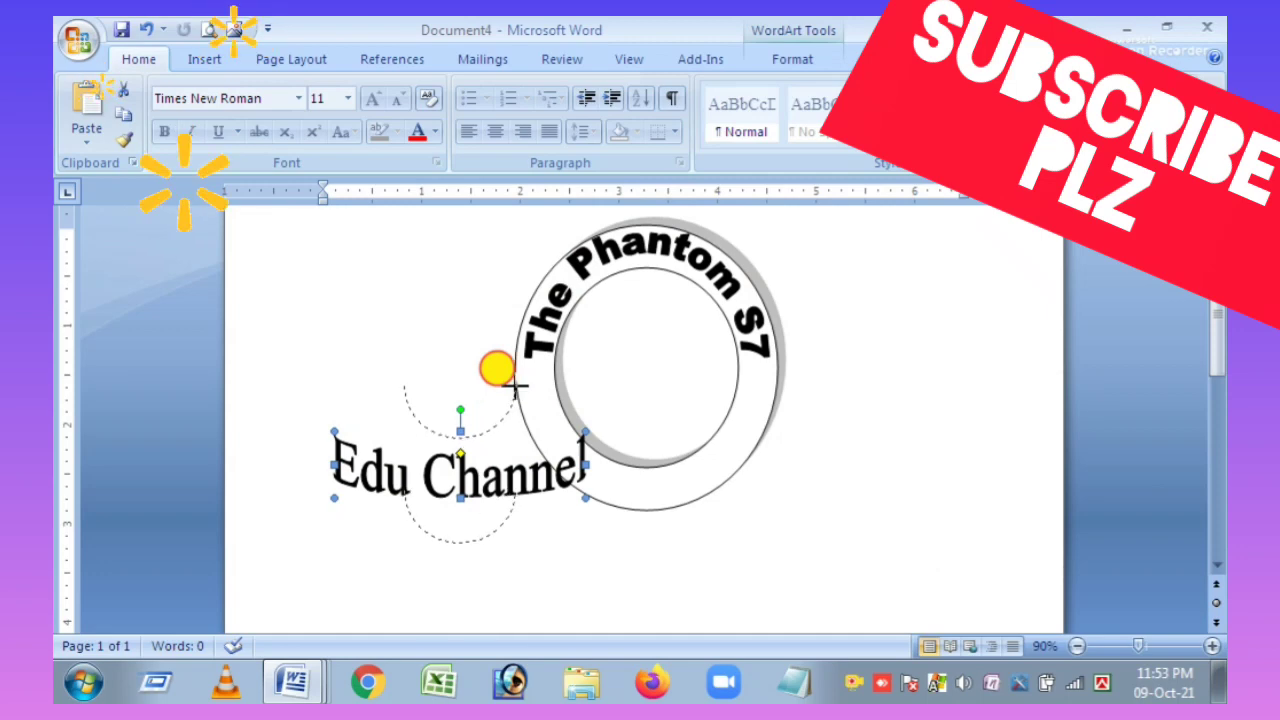
{"action": "left_click_drag", "start_coordinate": [514, 386], "coordinate": [545, 362]}
{"action": "left_click_drag", "start_coordinate": [415, 505], "coordinate": [596, 582]}
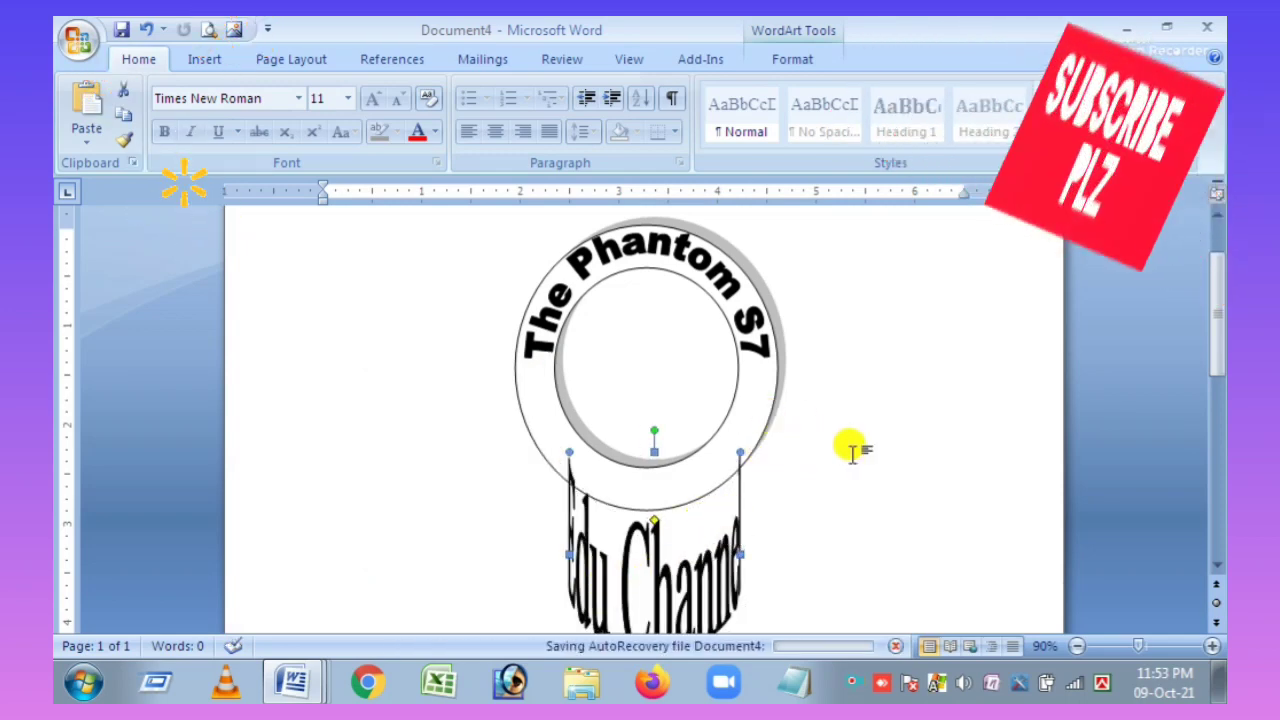
{"action": "left_click", "coordinate": [851, 448]}
{"action": "scroll", "coordinate": [851, 470], "scroll_direction": "down", "scroll_amount": 3}
{"action": "scroll", "coordinate": [857, 484], "scroll_direction": "up", "scroll_amount": 2}
{"action": "scroll", "coordinate": [857, 484], "scroll_direction": "up", "scroll_amount": 1}
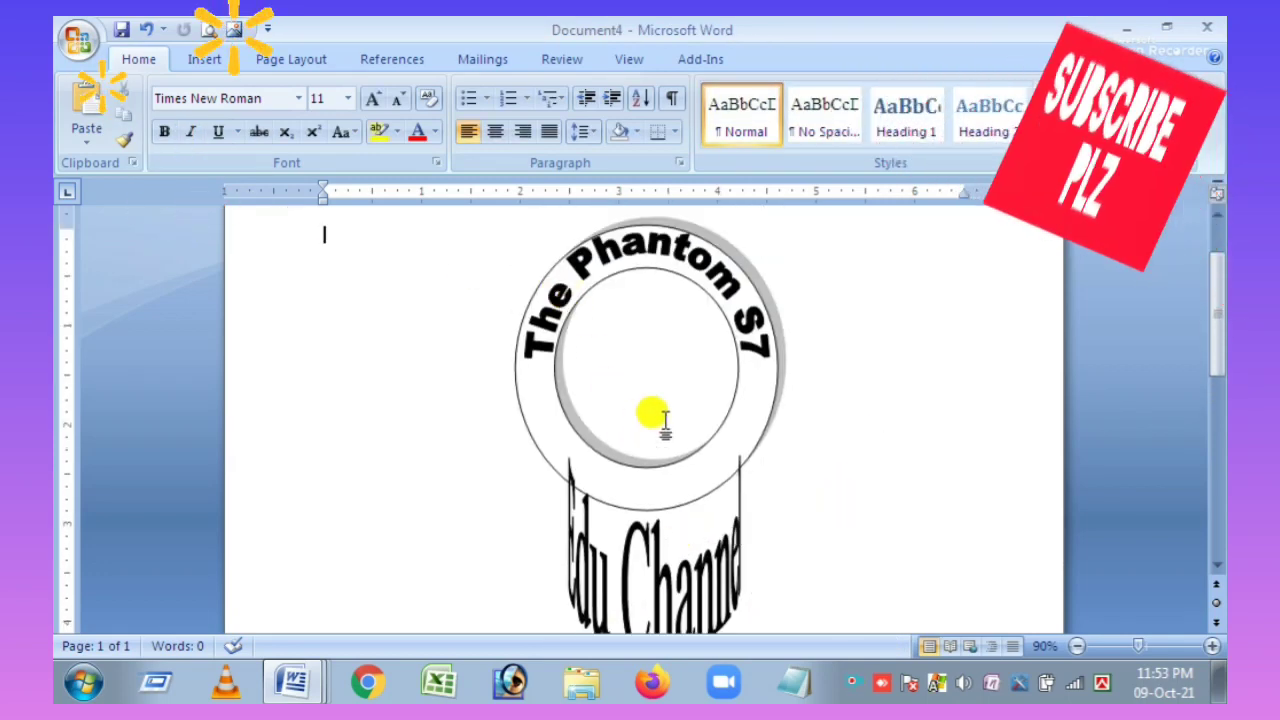
Step: Apply the light green gradient shape style to the donut ring
{"action": "left_click", "coordinate": [730, 420]}
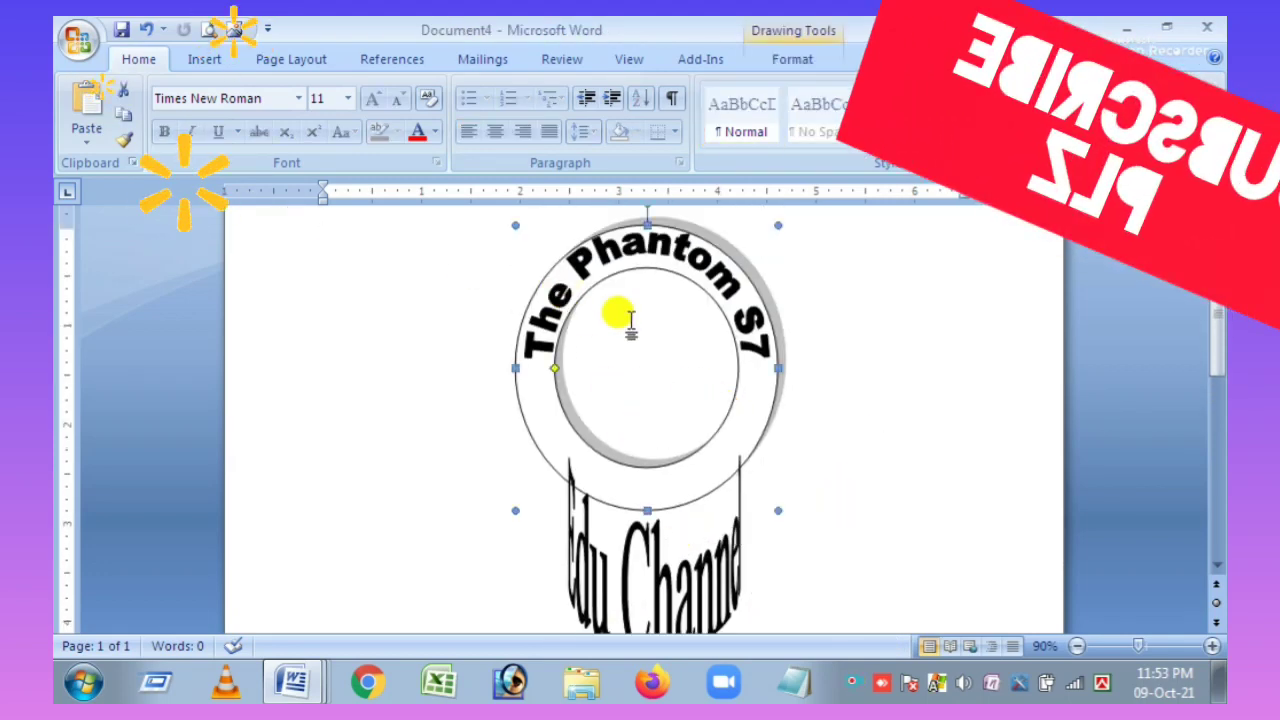
{"action": "double_click", "coordinate": [734, 409]}
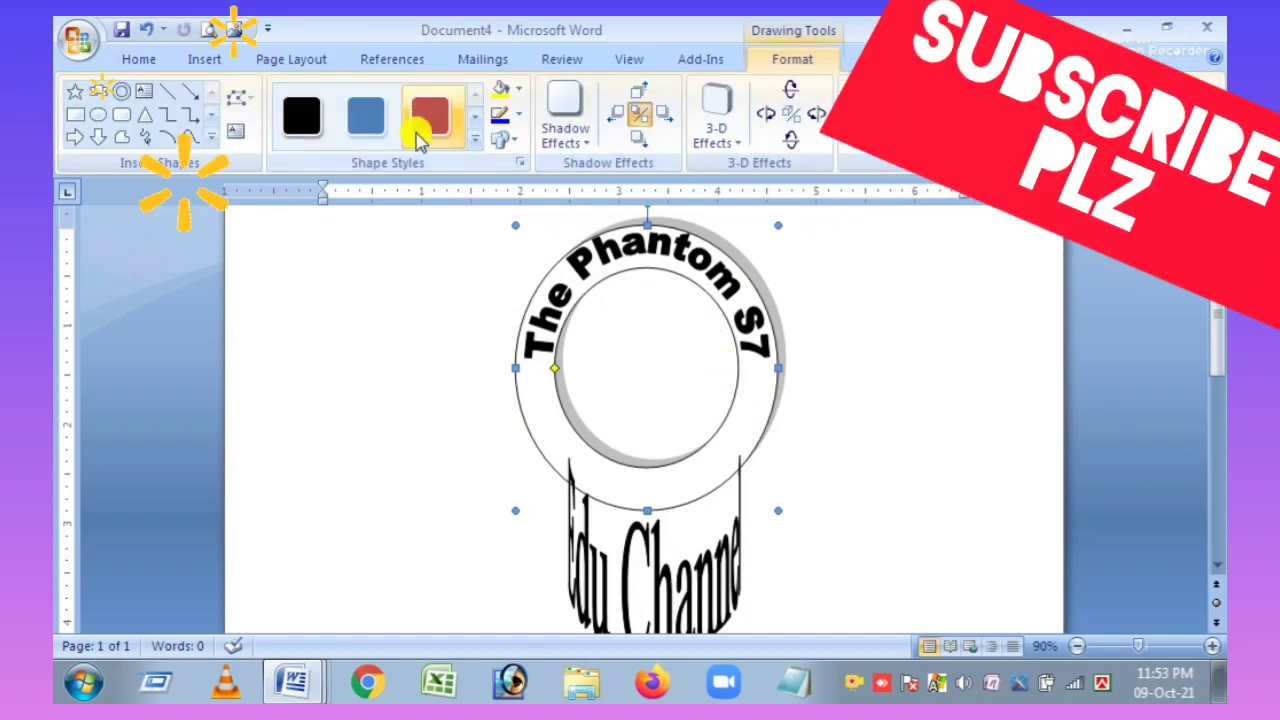
{"action": "left_click", "coordinate": [475, 140]}
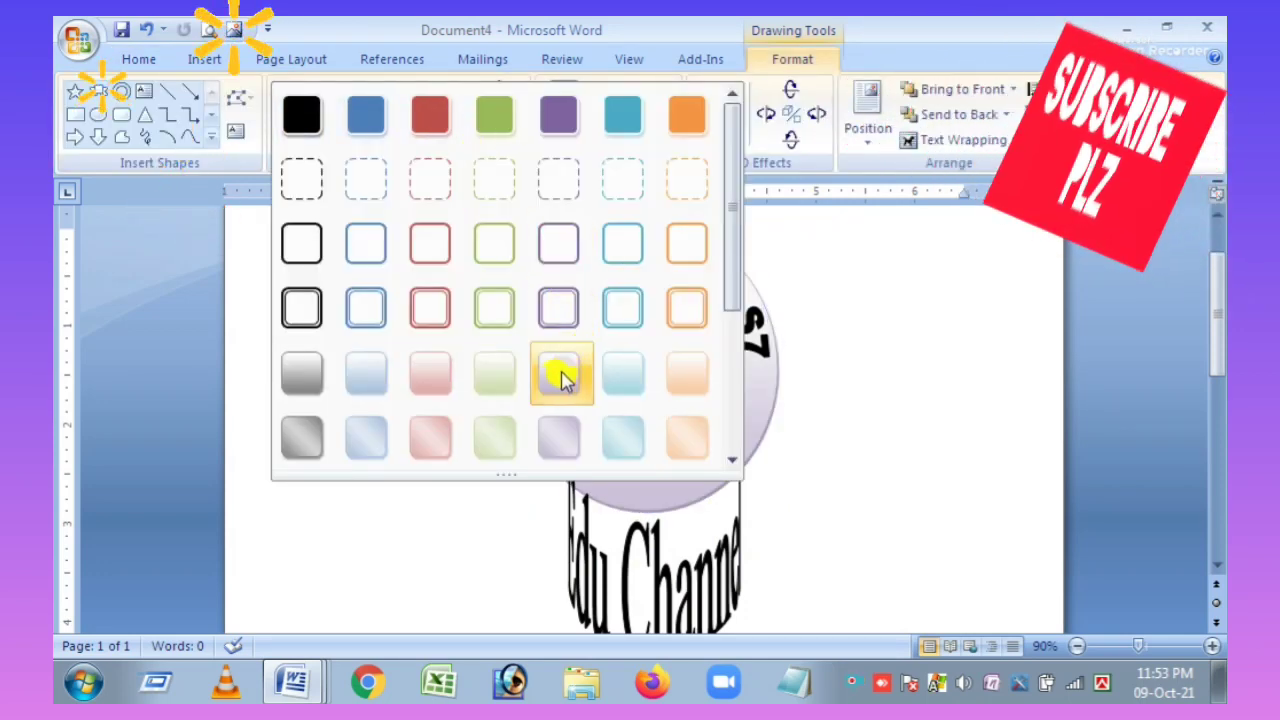
{"action": "left_click", "coordinate": [482, 378]}
{"action": "left_click", "coordinate": [717, 420]}
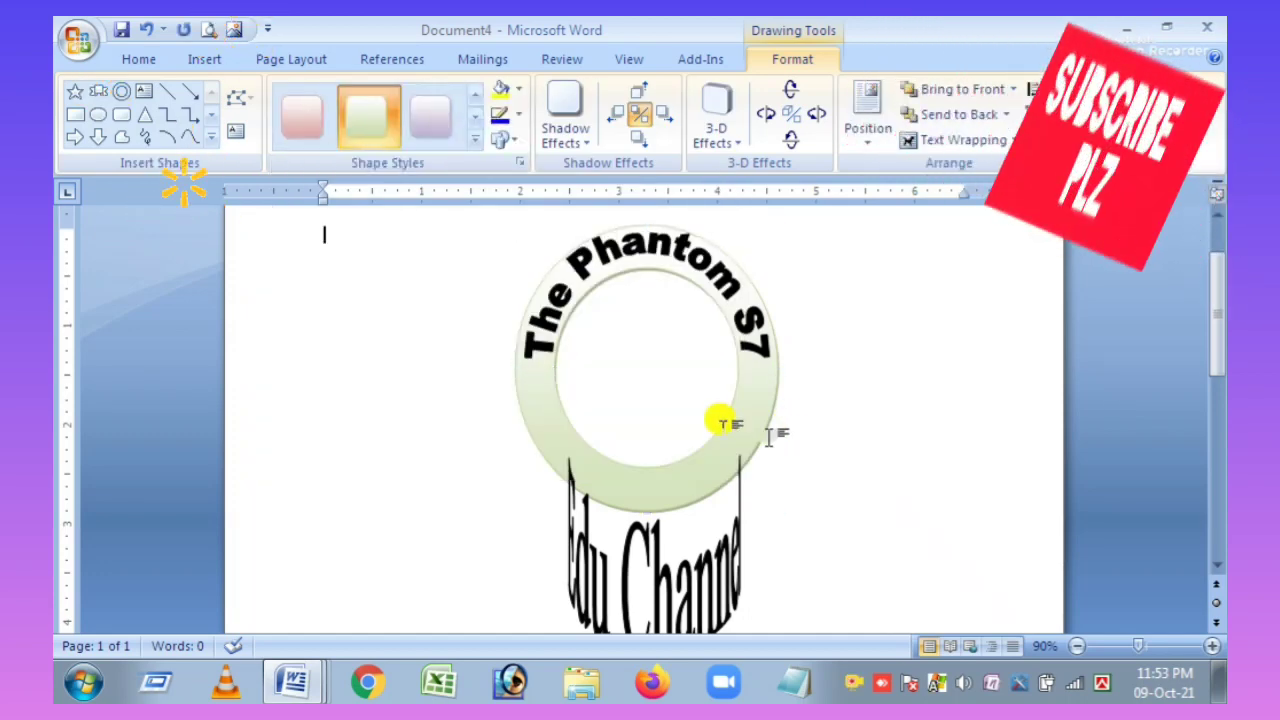
{"action": "left_click", "coordinate": [596, 570]}
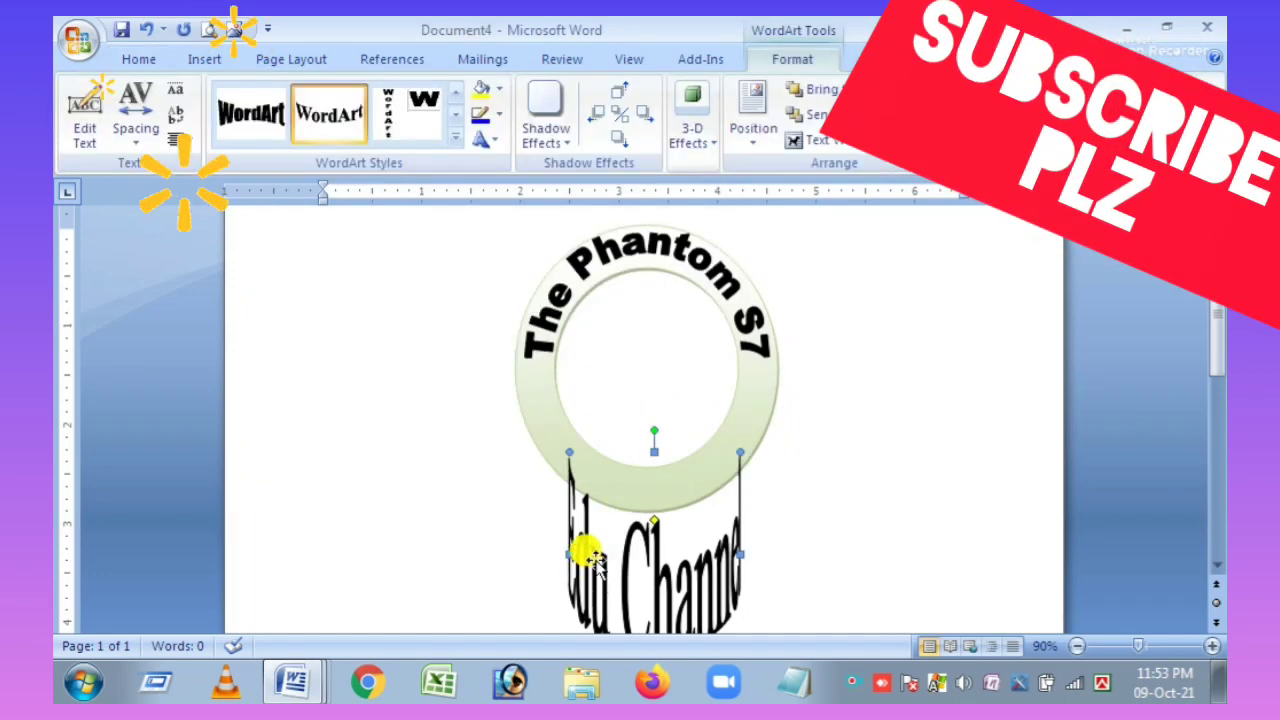
{"action": "left_click", "coordinate": [481, 140]}
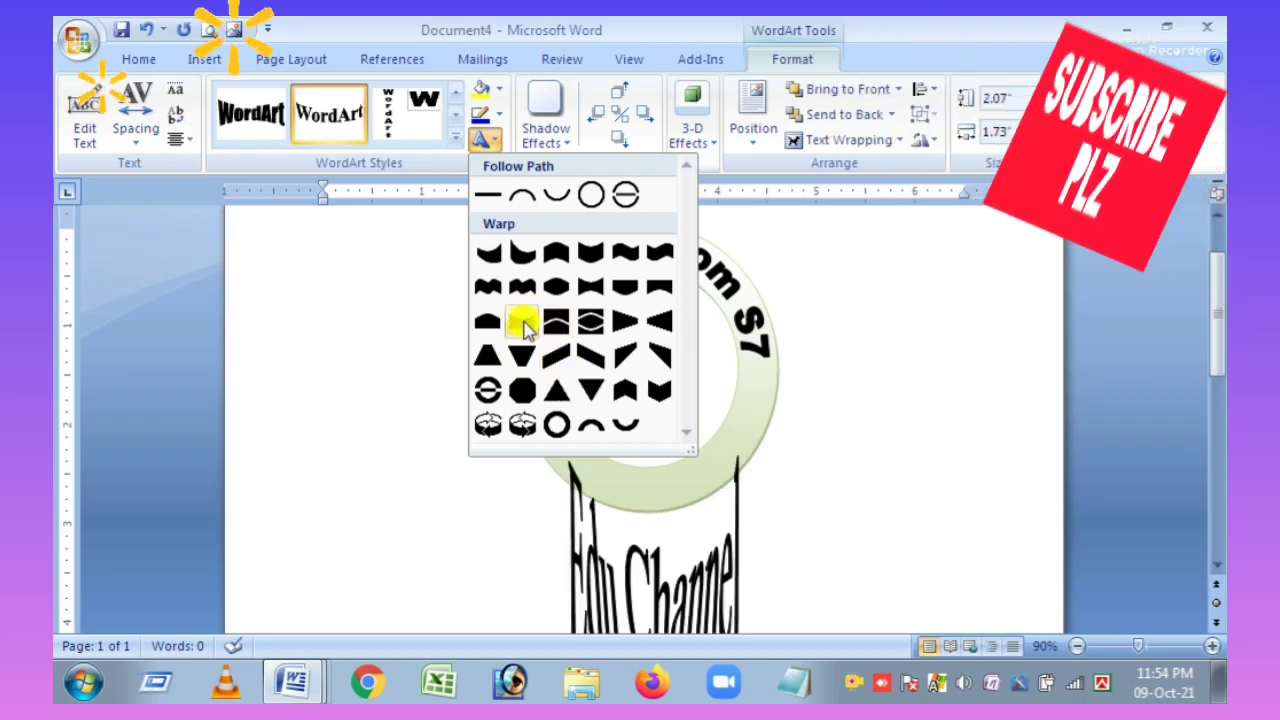
{"action": "left_click", "coordinate": [909, 380]}
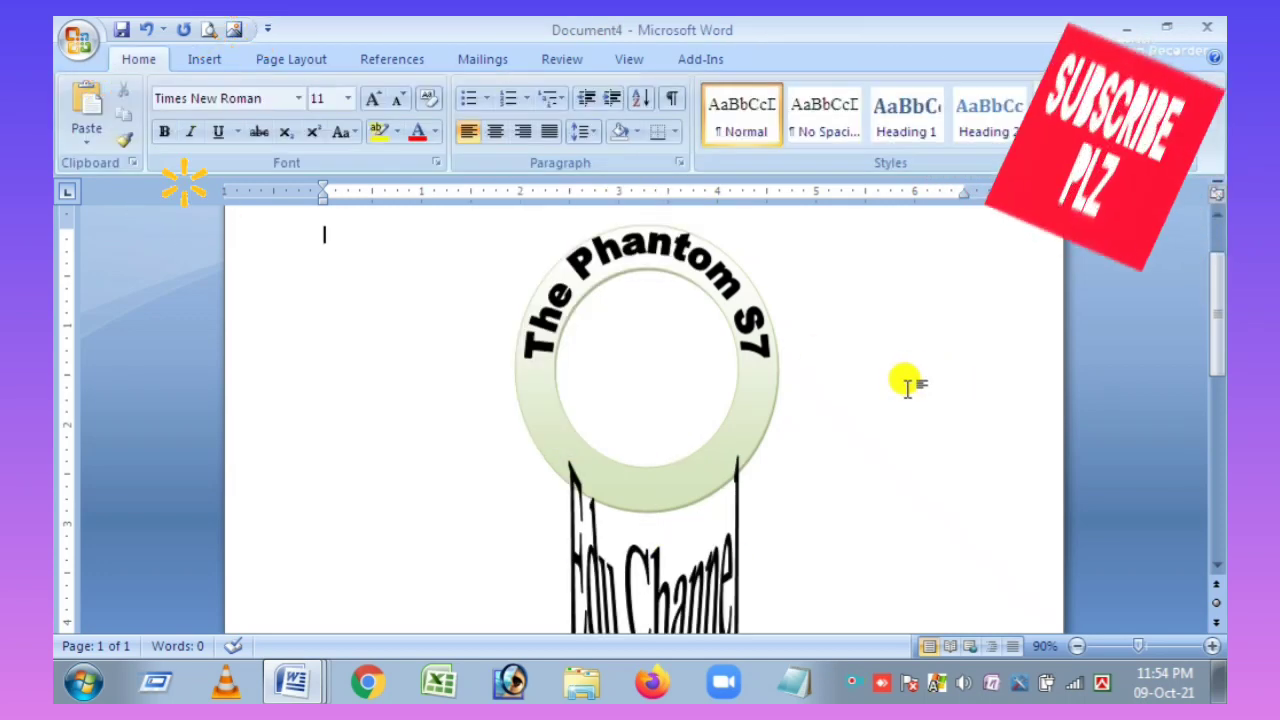
{"action": "scroll", "coordinate": [771, 523], "scroll_direction": "down", "scroll_amount": 1}
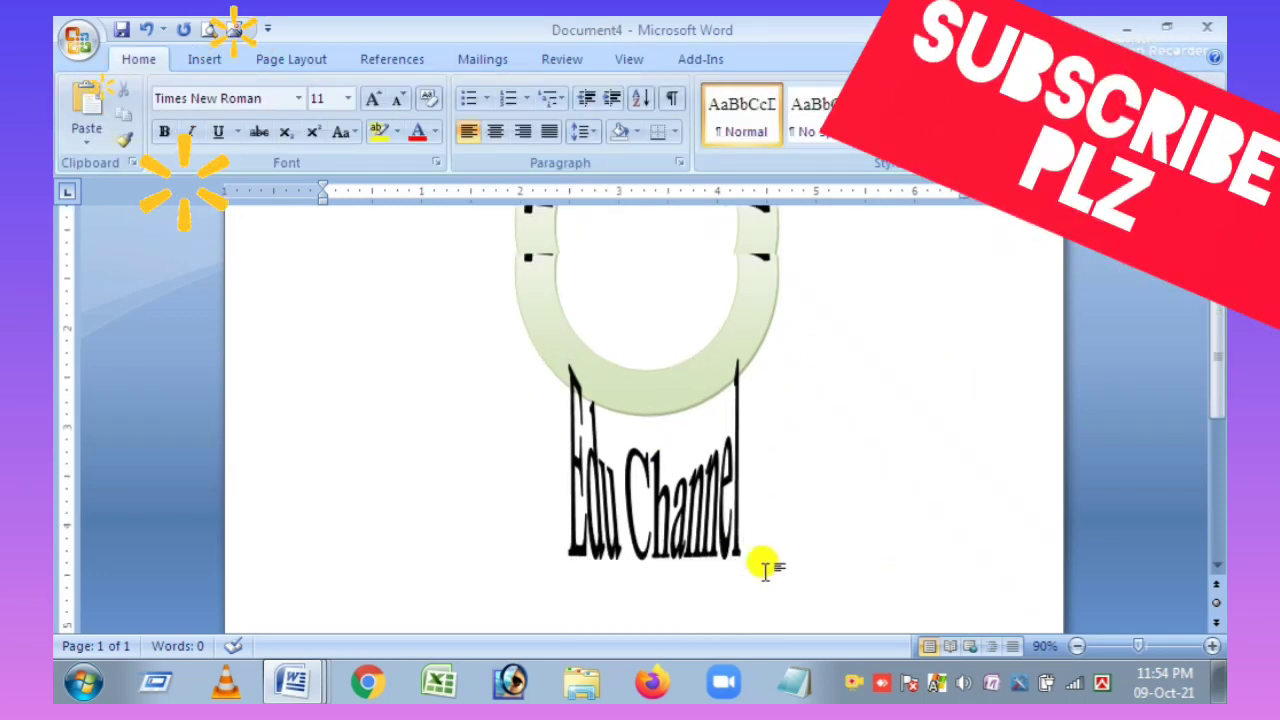
{"action": "scroll", "coordinate": [760, 563], "scroll_direction": "up", "scroll_amount": 1}
{"action": "scroll", "coordinate": [763, 566], "scroll_direction": "down", "scroll_amount": 1}
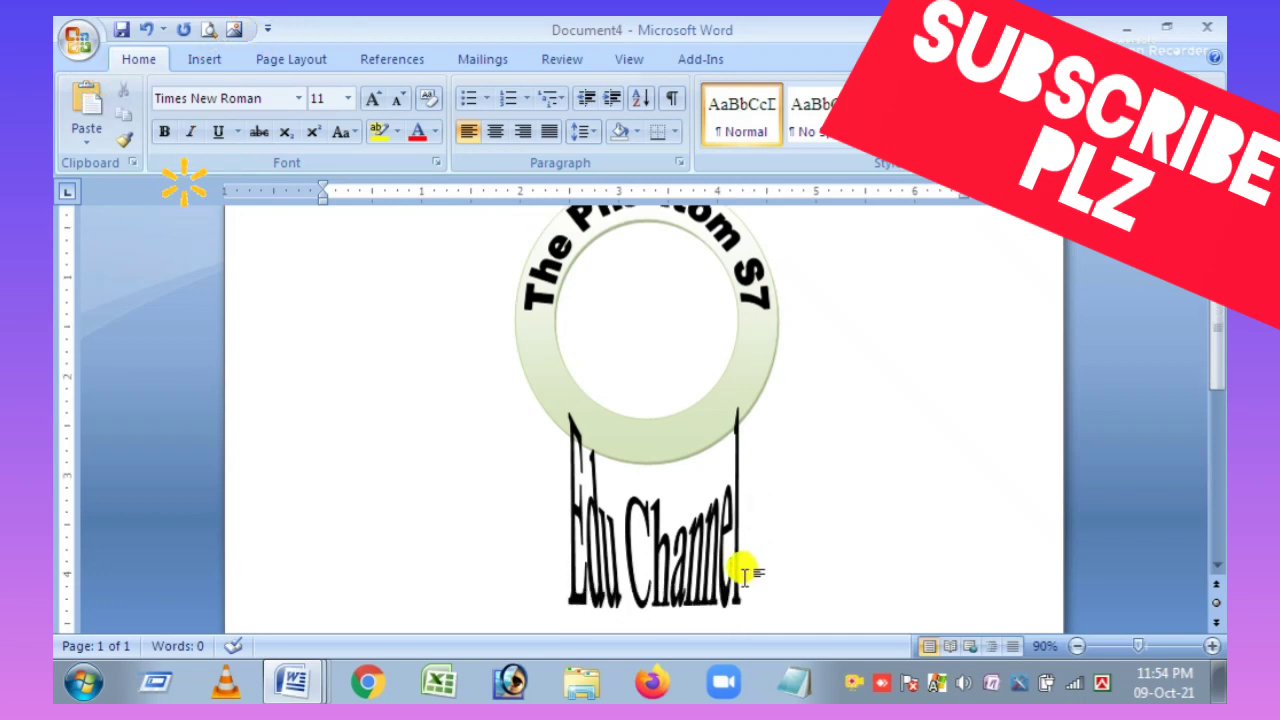
Step: Draw a ribbon banner shape in the centre of the ring
{"action": "left_click", "coordinate": [204, 59]}
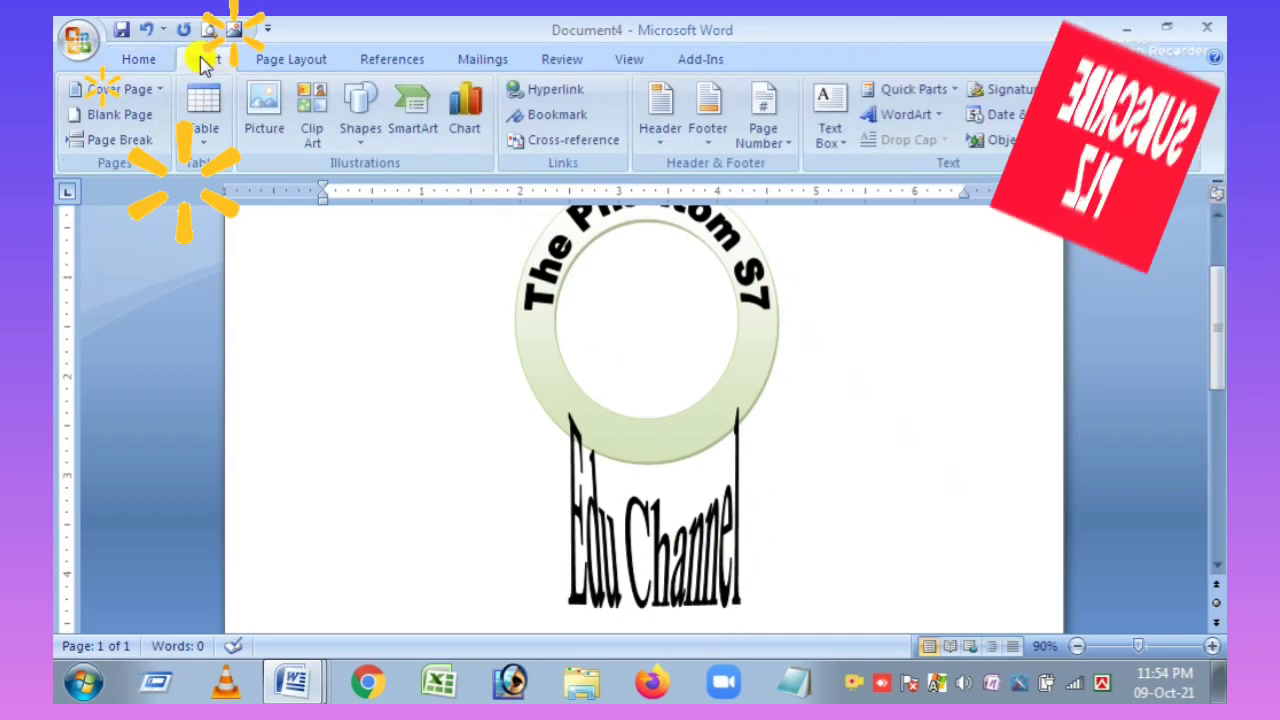
{"action": "left_click", "coordinate": [362, 128]}
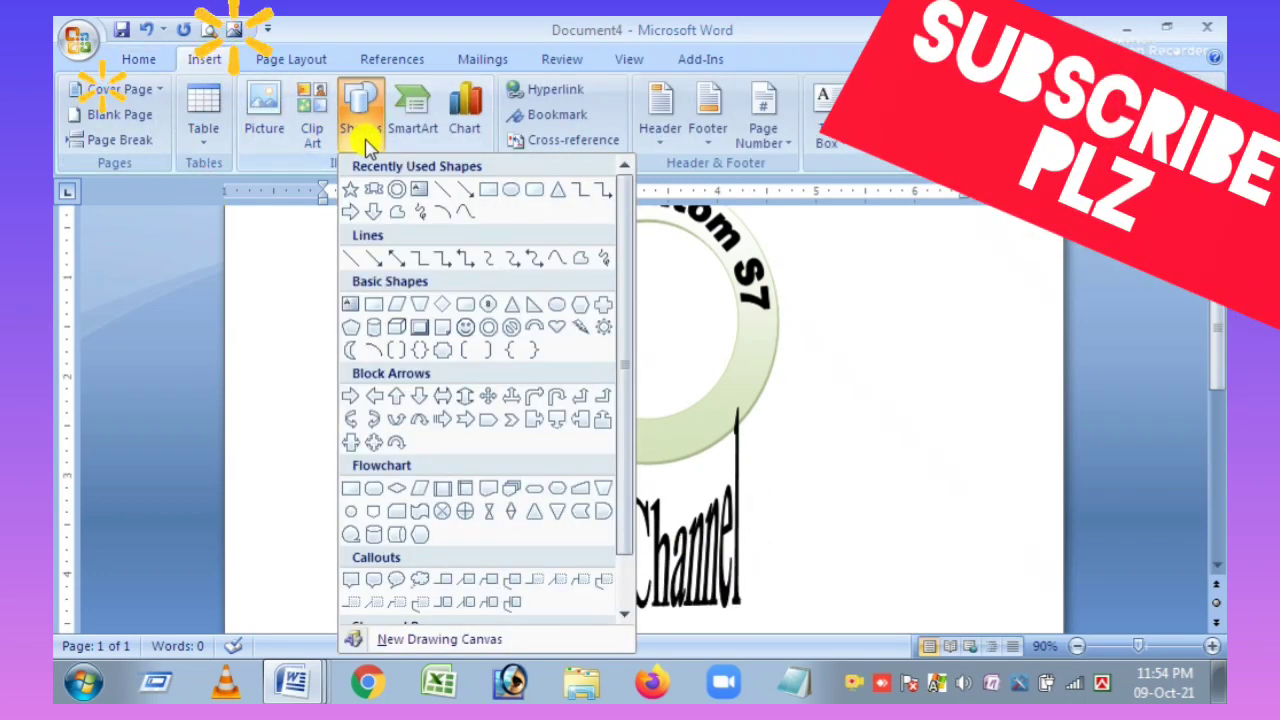
{"action": "left_click", "coordinate": [371, 191]}
{"action": "left_click_drag", "start_coordinate": [579, 293], "coordinate": [706, 354]}
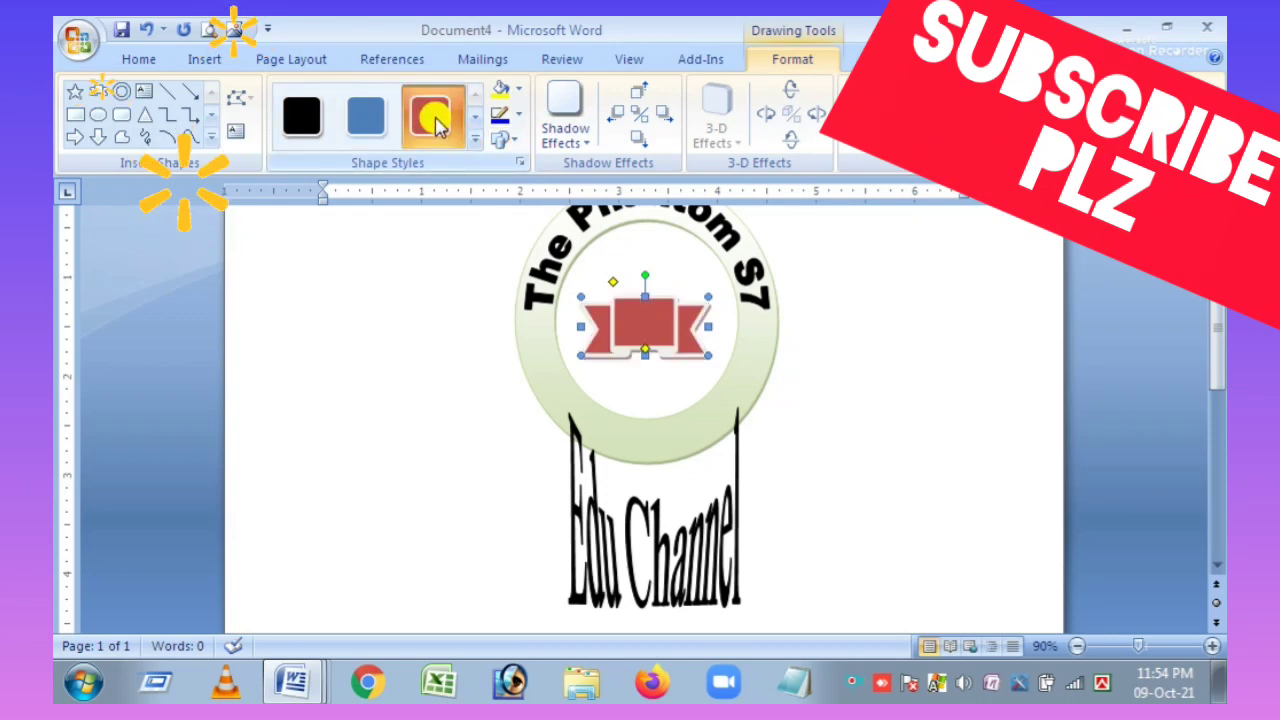
Step: Apply the light red gradient shape style to the banner
{"action": "left_click", "coordinate": [476, 140]}
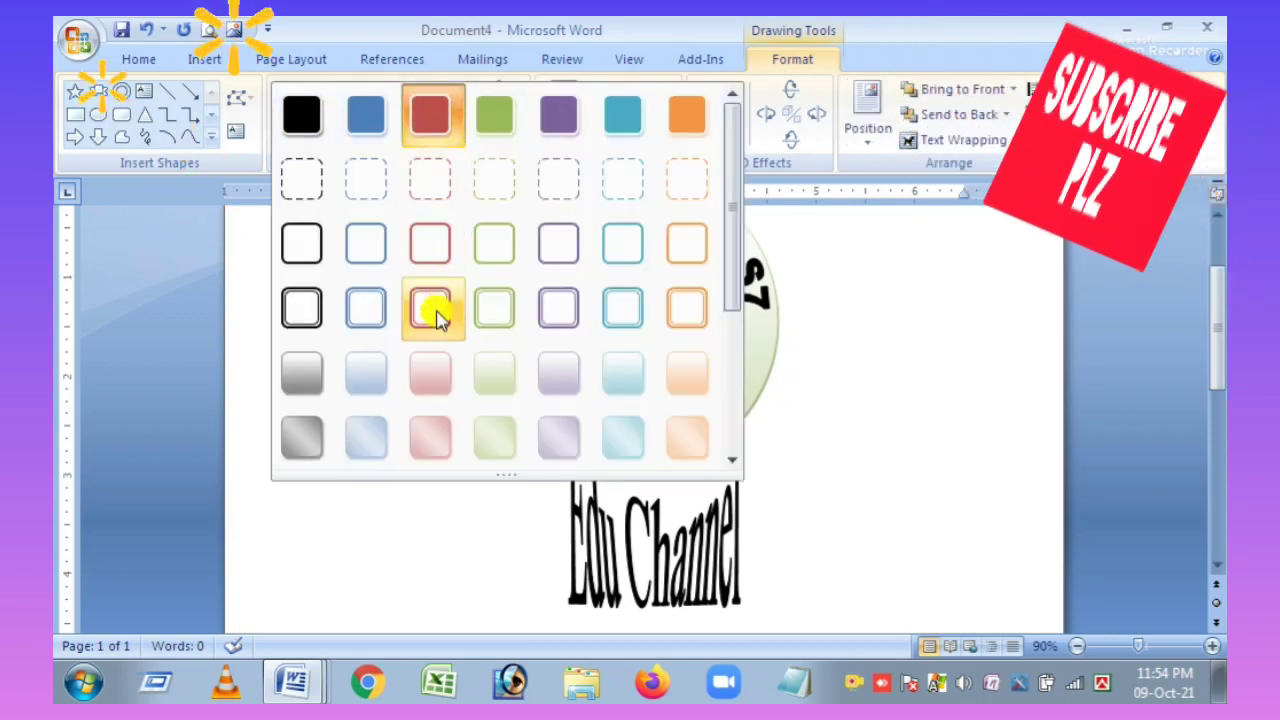
{"action": "left_click", "coordinate": [449, 375]}
{"action": "left_click", "coordinate": [850, 381]}
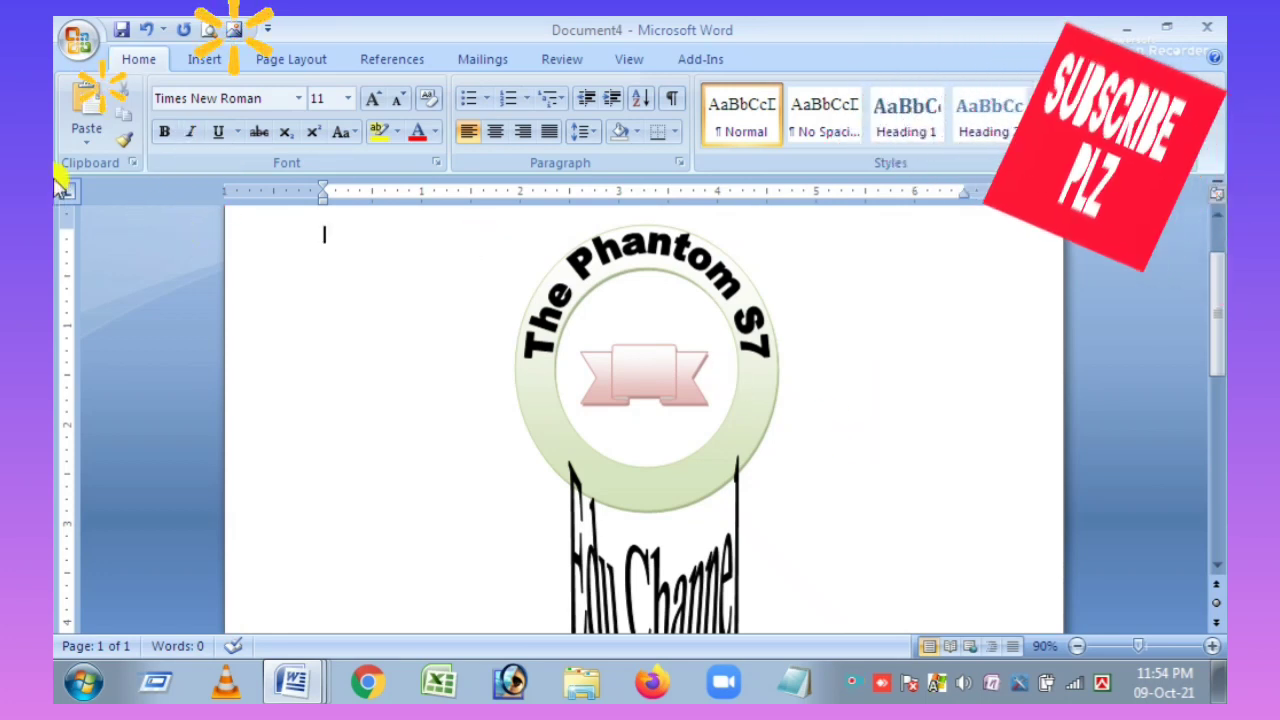
{"action": "left_click", "coordinate": [218, 58]}
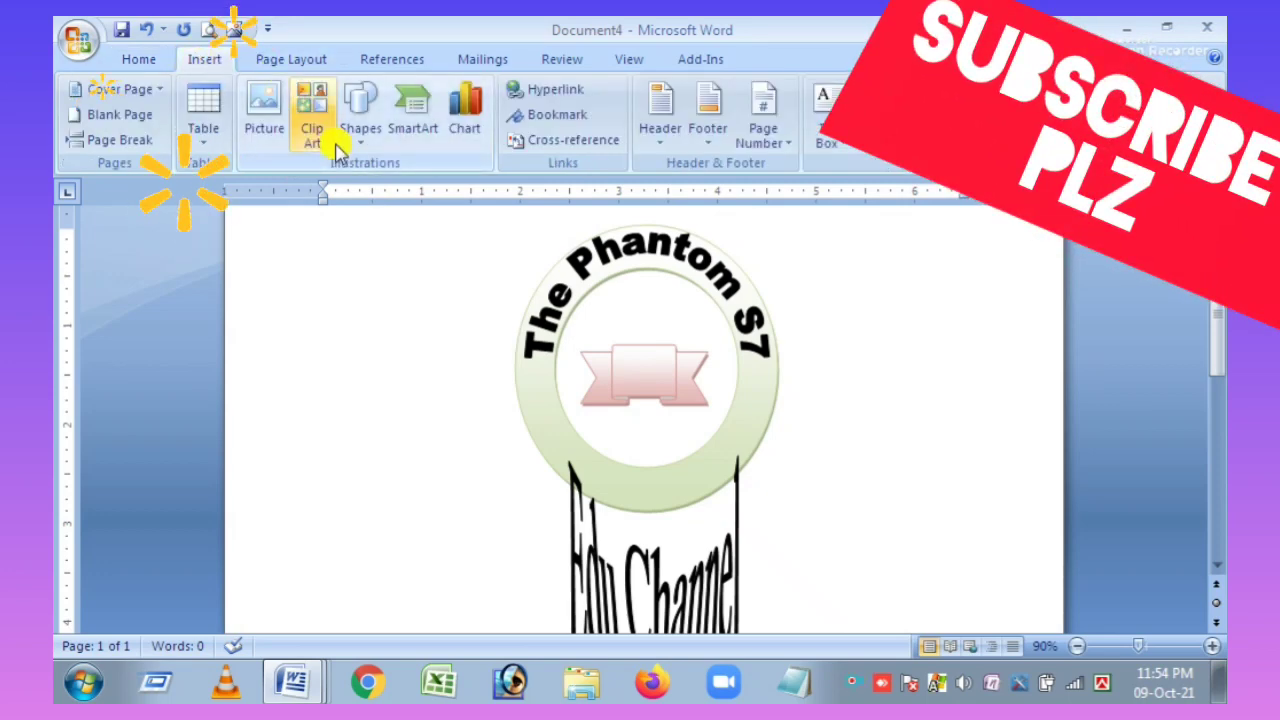
{"action": "left_click", "coordinate": [292, 60]}
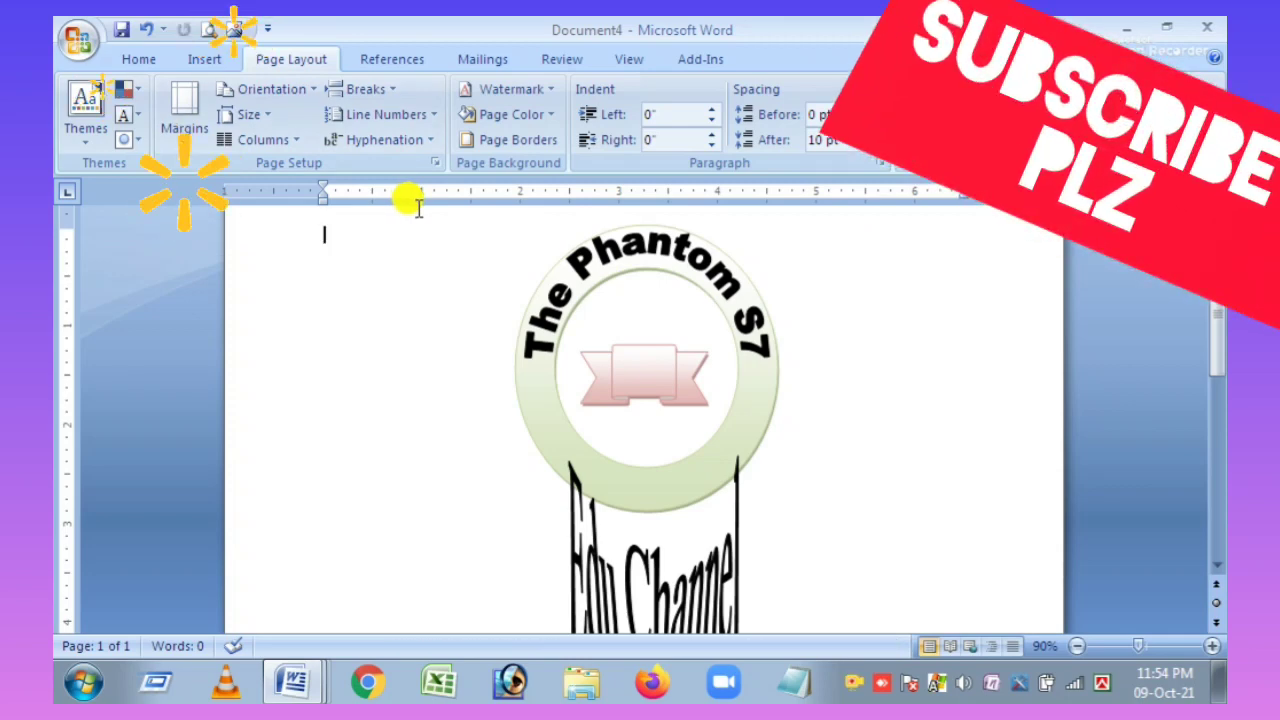
{"action": "left_click", "coordinate": [205, 62]}
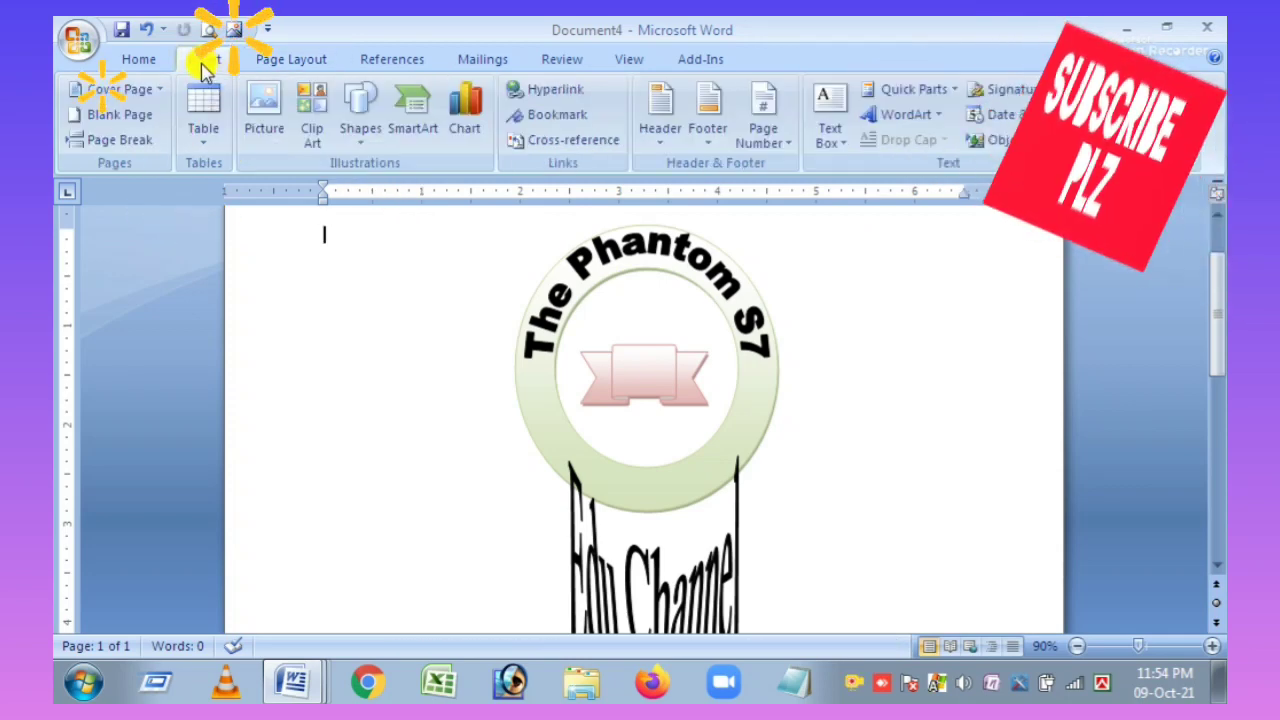
{"action": "scroll", "coordinate": [571, 343], "scroll_direction": "down", "scroll_amount": 1}
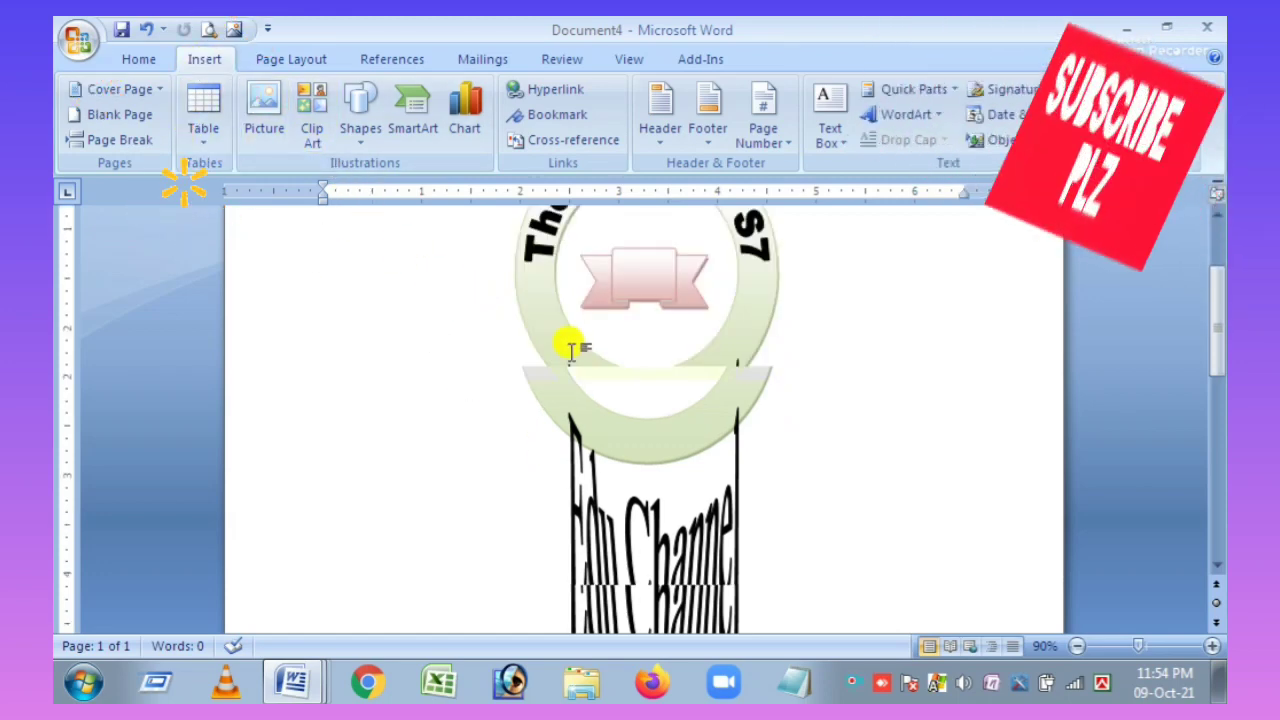
{"action": "scroll", "coordinate": [647, 285], "scroll_direction": "up", "scroll_amount": 1}
{"action": "left_click", "coordinate": [663, 256]}
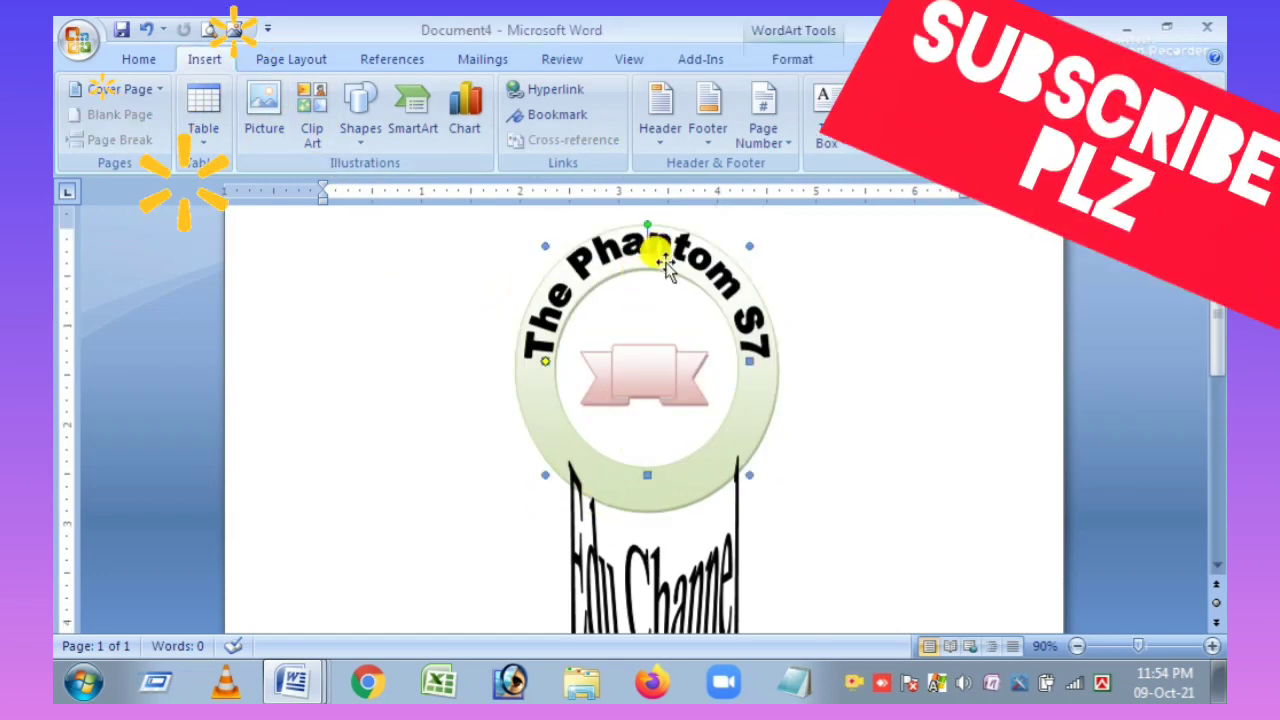
{"action": "left_click", "coordinate": [685, 535]}
{"action": "left_click", "coordinate": [690, 528]}
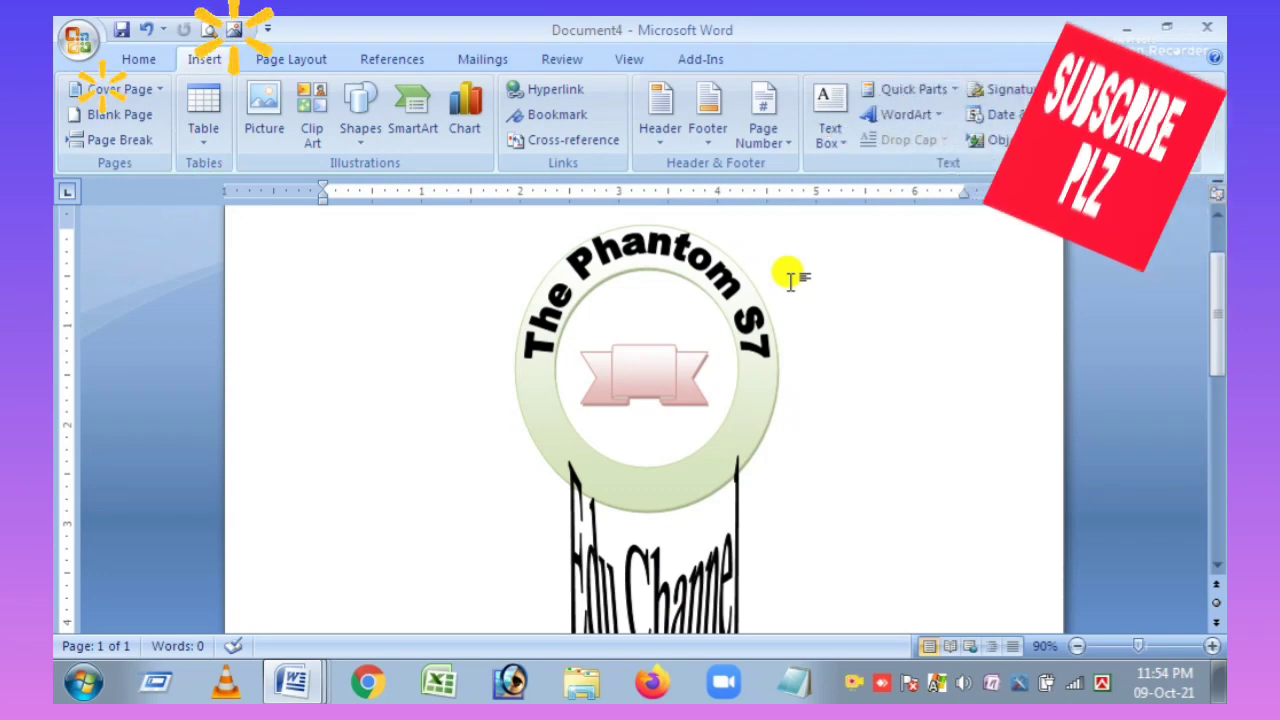
{"action": "right_click", "coordinate": [302, 300]}
{"action": "left_click", "coordinate": [820, 270]}
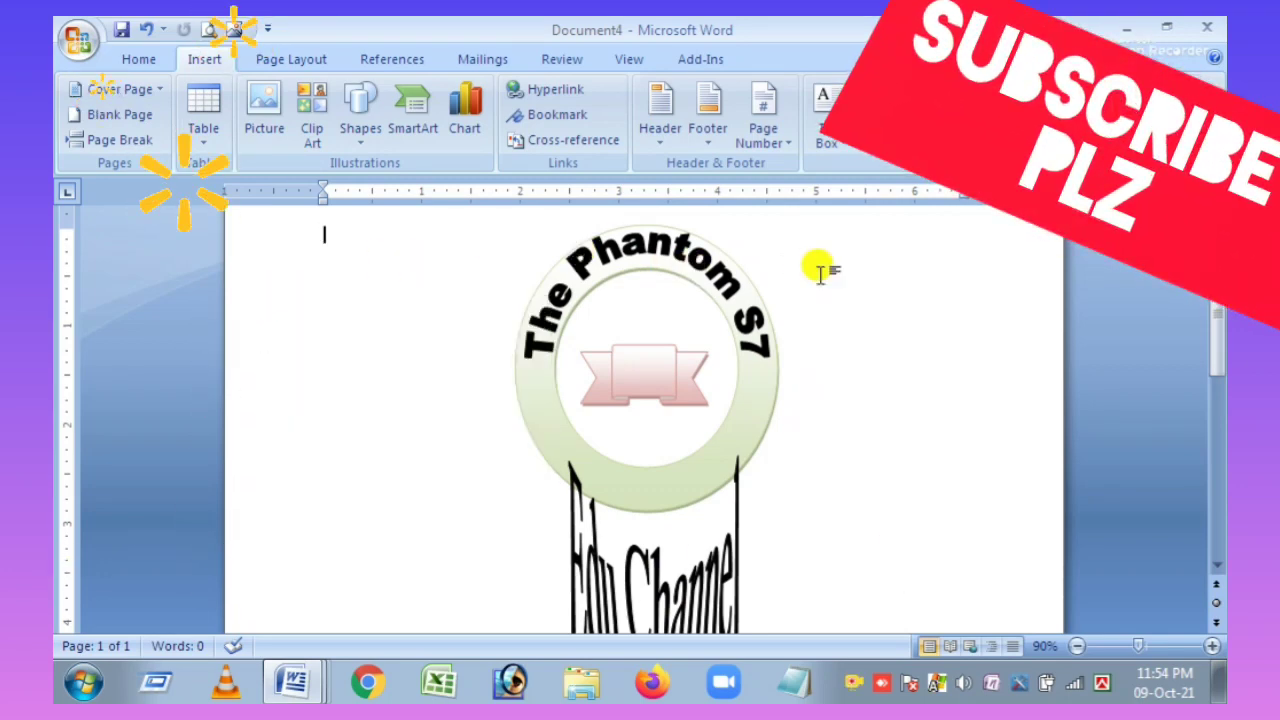
Step: Select the red banner inside the ring, view its context menu, and dismiss it unchanged
{"action": "left_click", "coordinate": [650, 376]}
{"action": "right_click", "coordinate": [652, 380]}
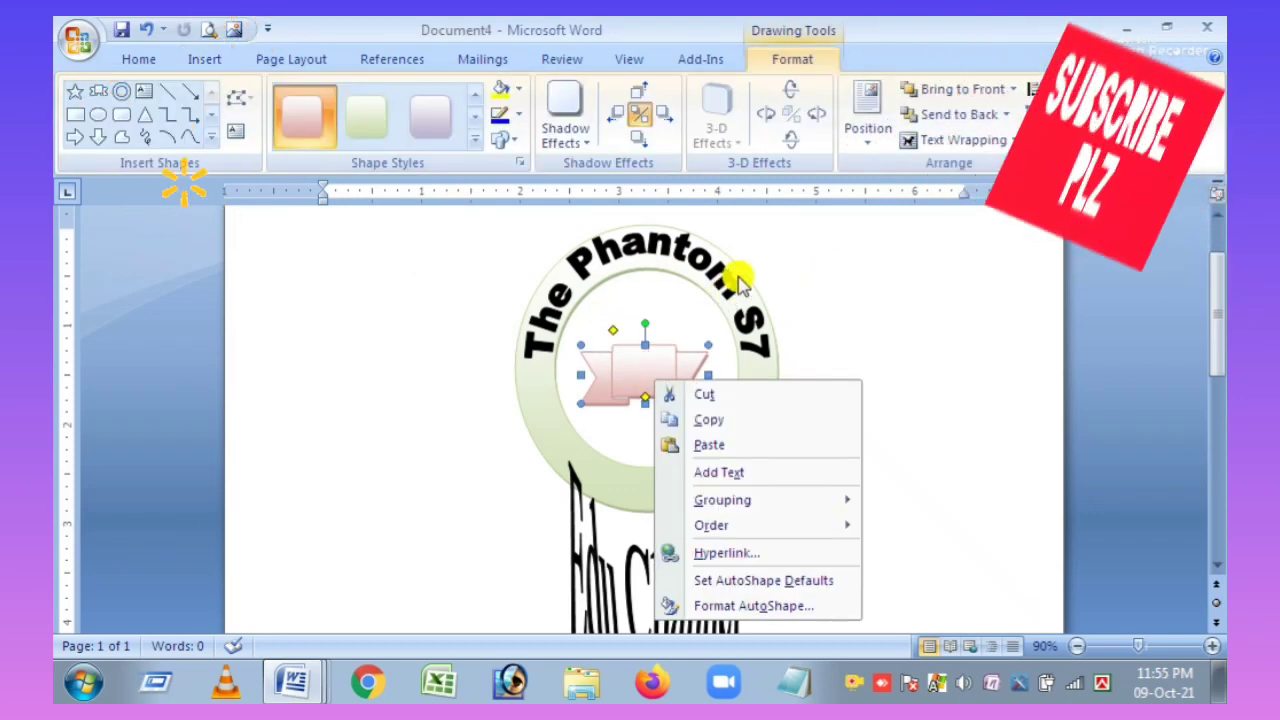
{"action": "left_click", "coordinate": [955, 286]}
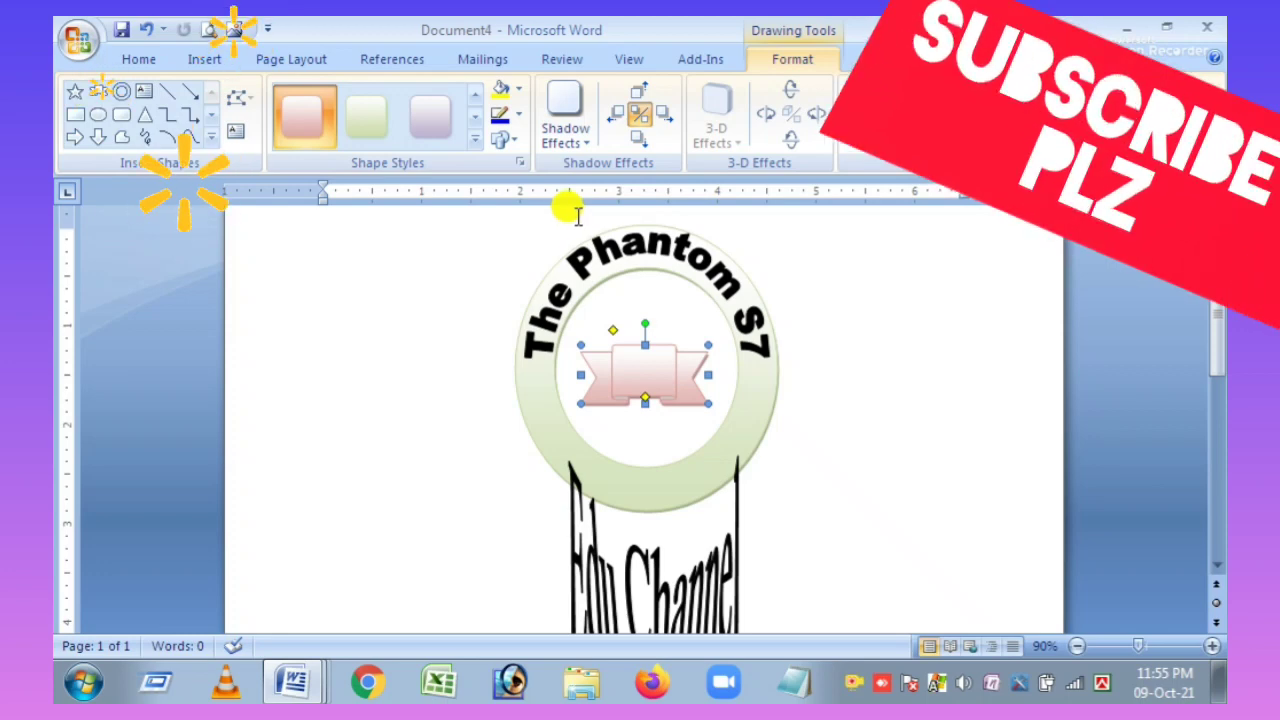
{"action": "key", "text": "ctrl+p"}
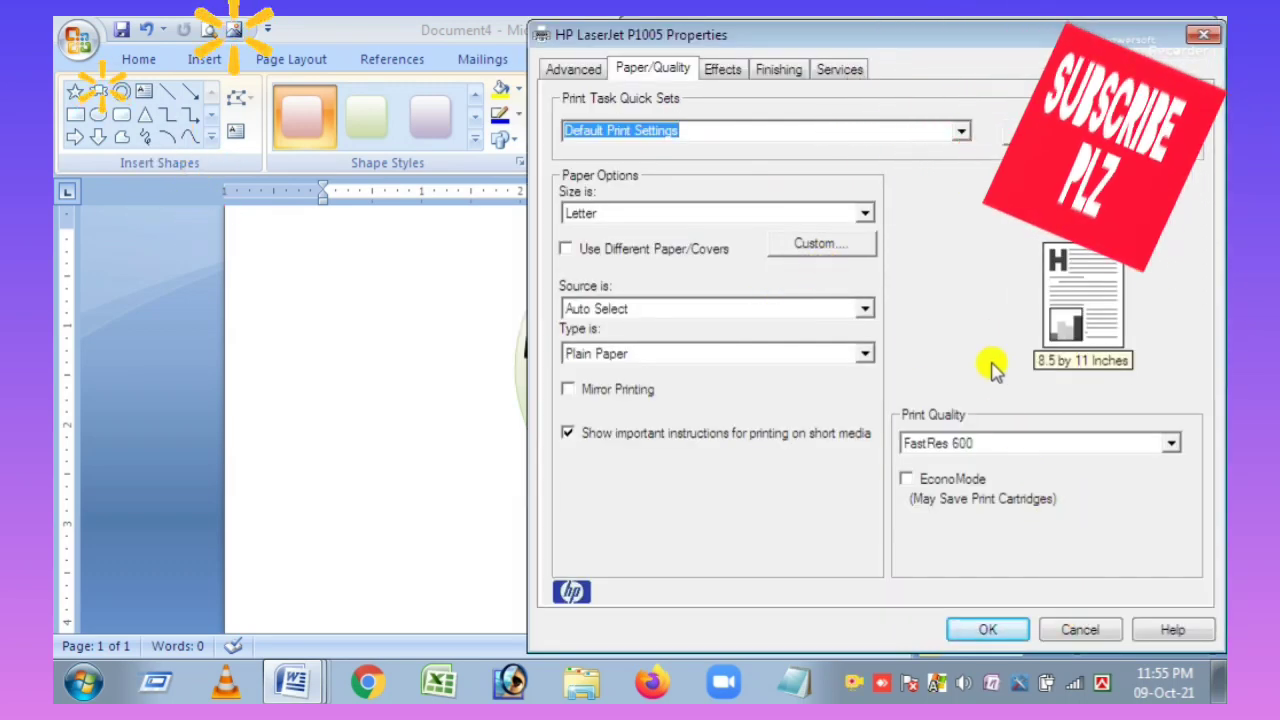
{"action": "left_click", "coordinate": [1085, 629]}
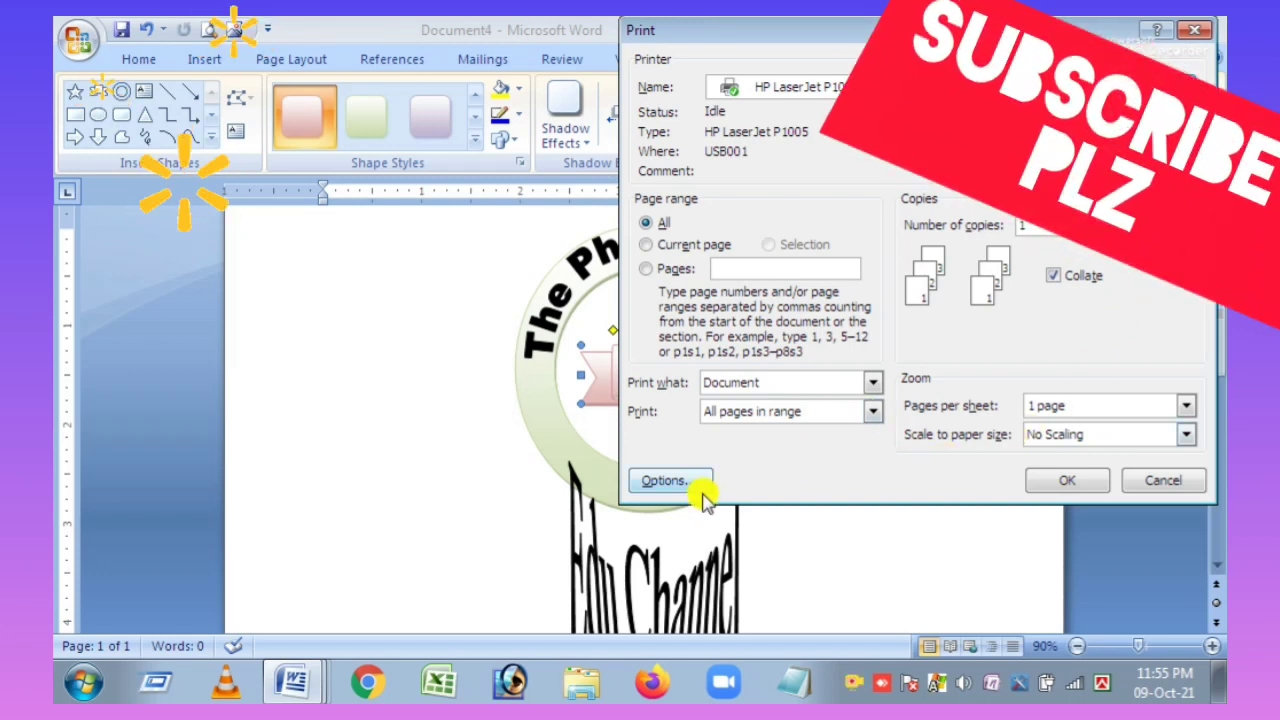
{"action": "left_click", "coordinate": [1163, 480]}
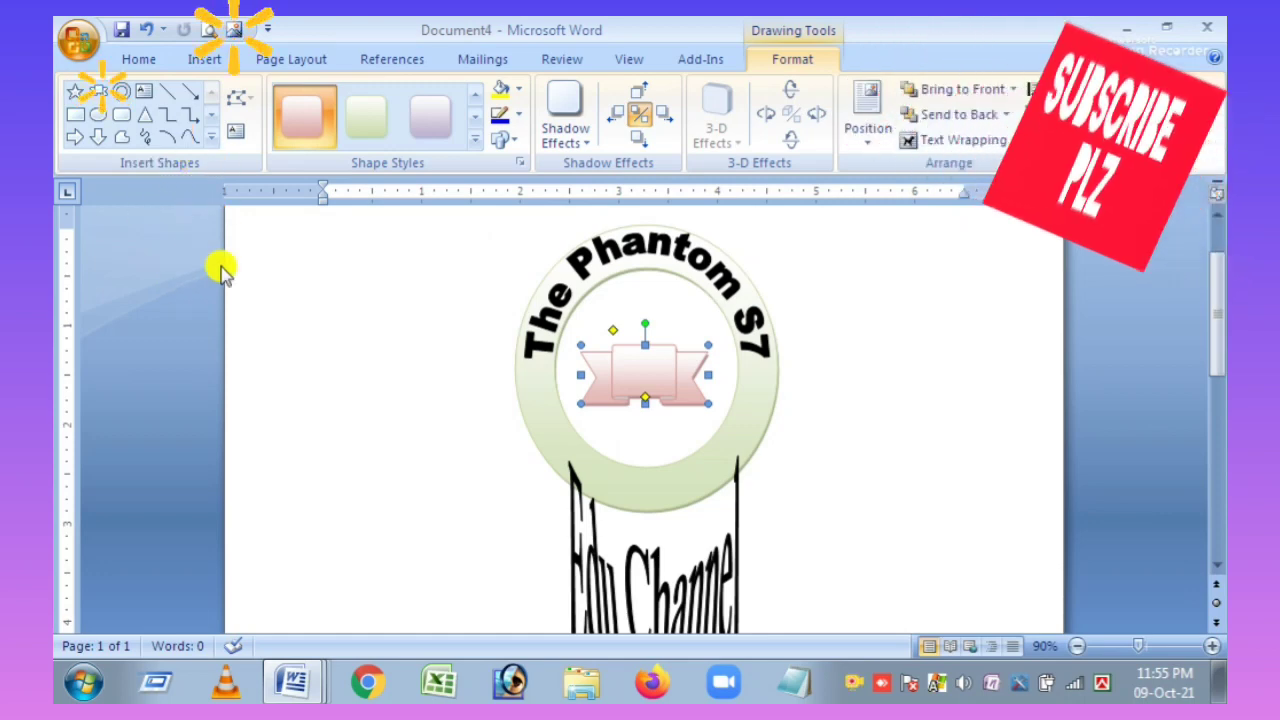
Step: Drag a large rectangle from the Insert Shapes gallery across the Phantom S7 logo area
{"action": "key", "text": "ctrl+F2"}
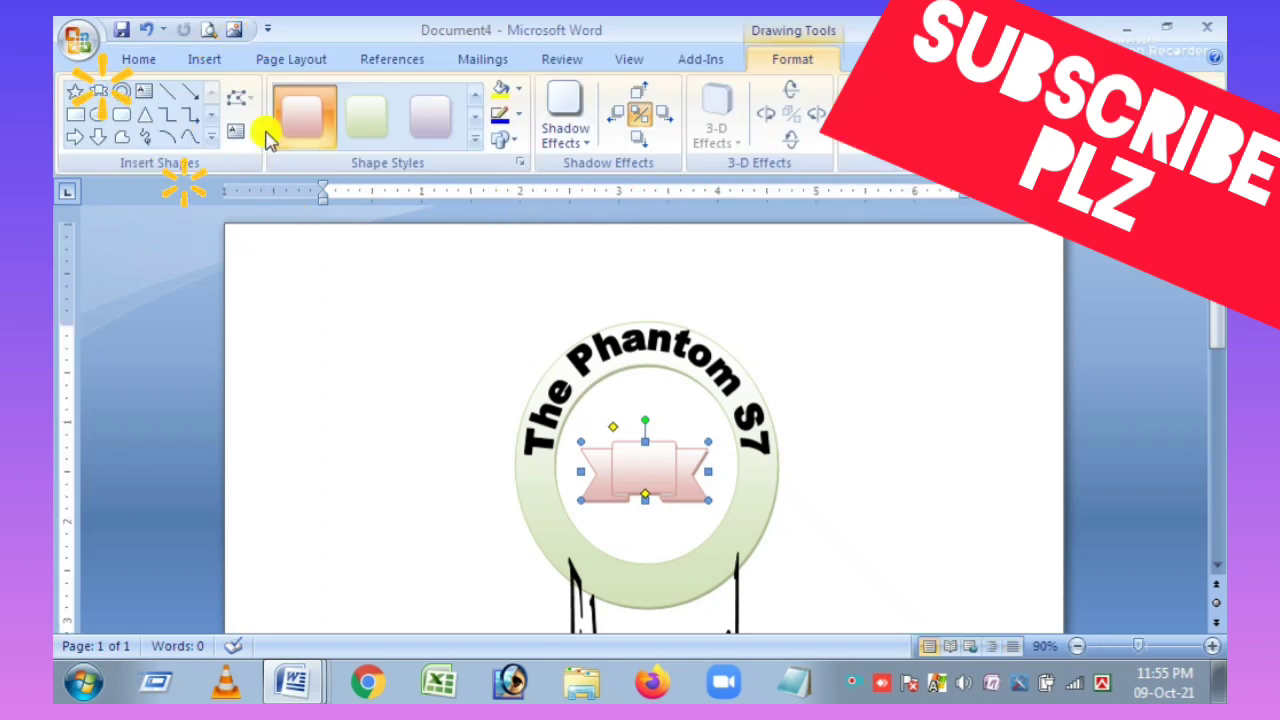
{"action": "left_click", "coordinate": [204, 59]}
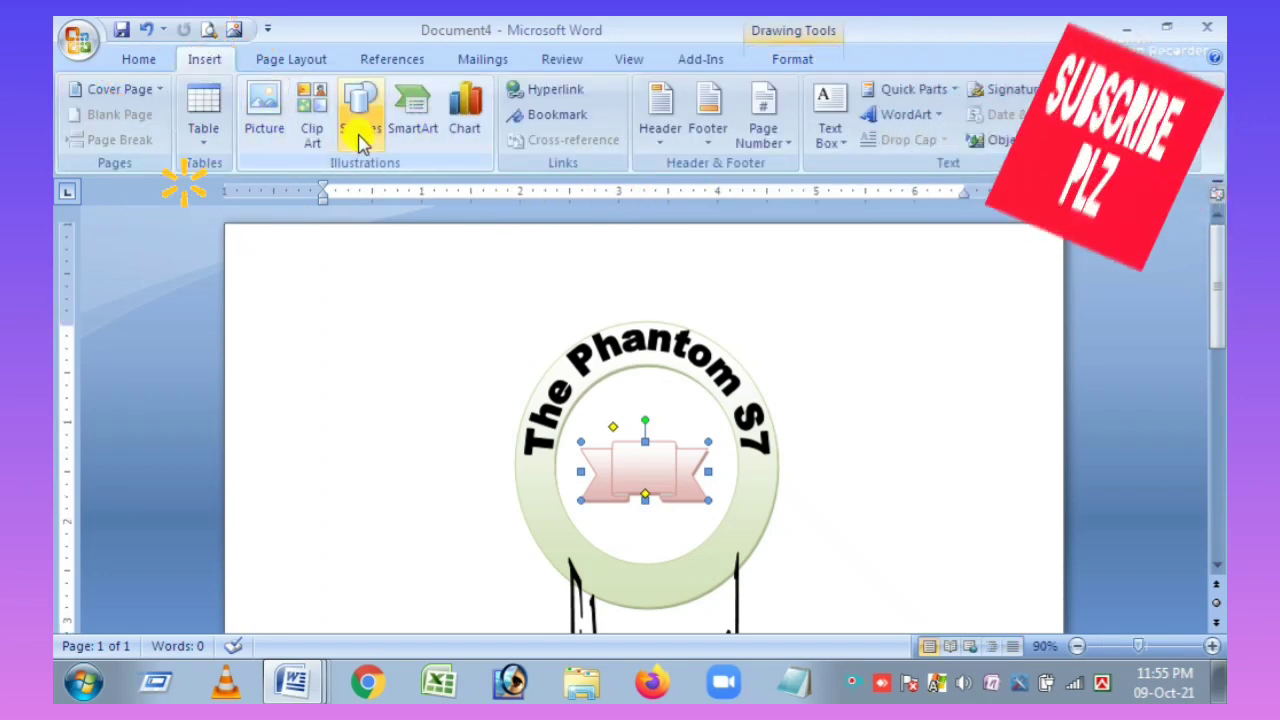
{"action": "left_click", "coordinate": [361, 128]}
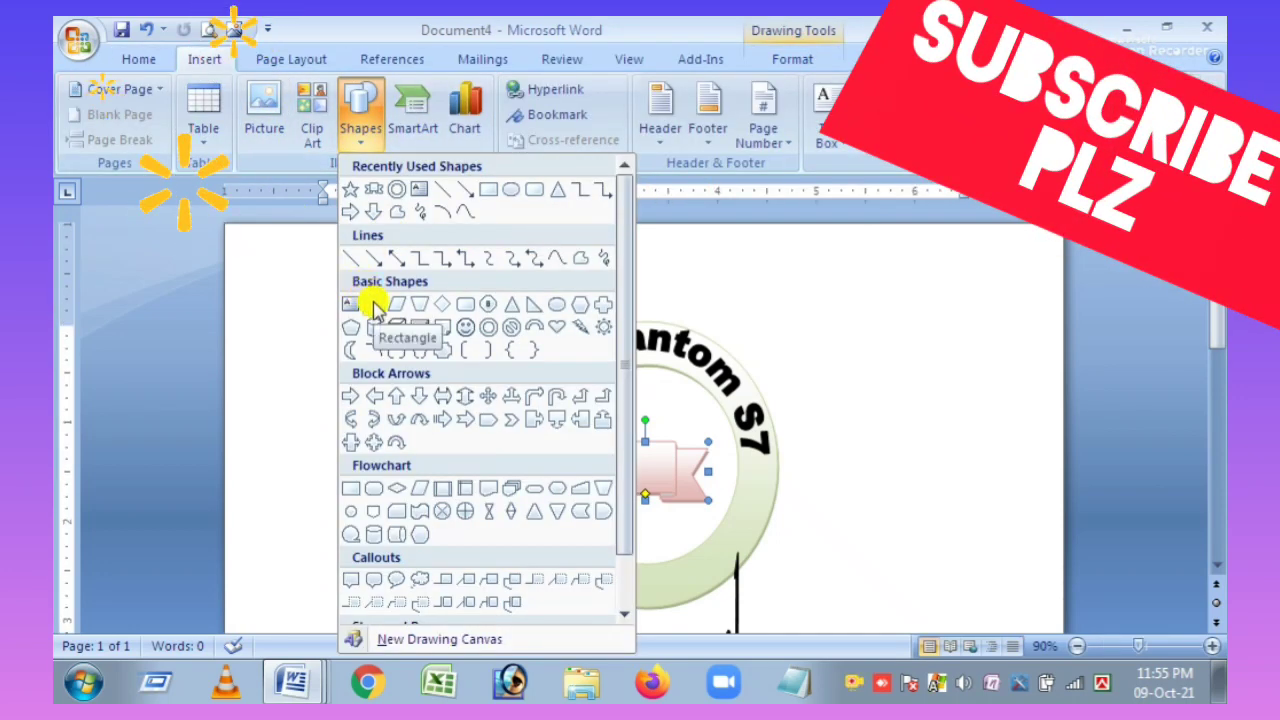
{"action": "left_click", "coordinate": [377, 310]}
{"action": "left_click_drag", "start_coordinate": [403, 263], "coordinate": [880, 543]}
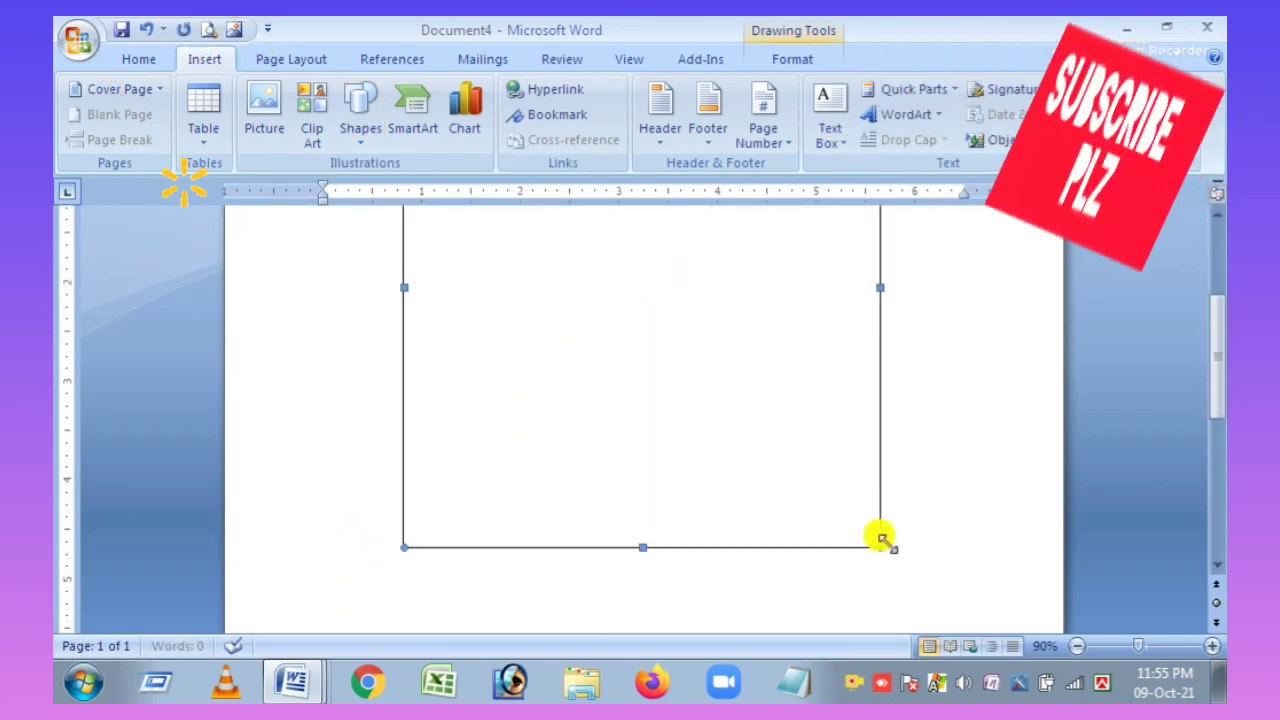
Step: Set the rectangle's text wrapping to Behind Text so it sits behind the logo
{"action": "right_click", "coordinate": [510, 397]}
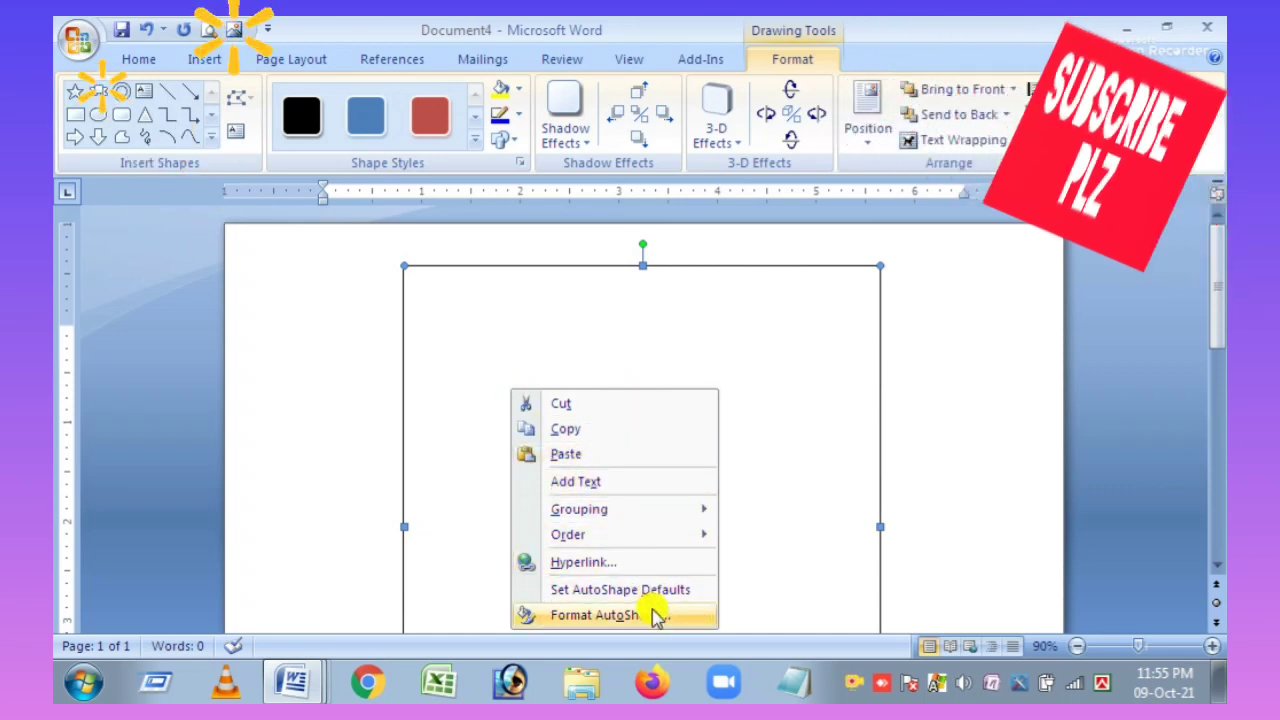
{"action": "left_click", "coordinate": [921, 138]}
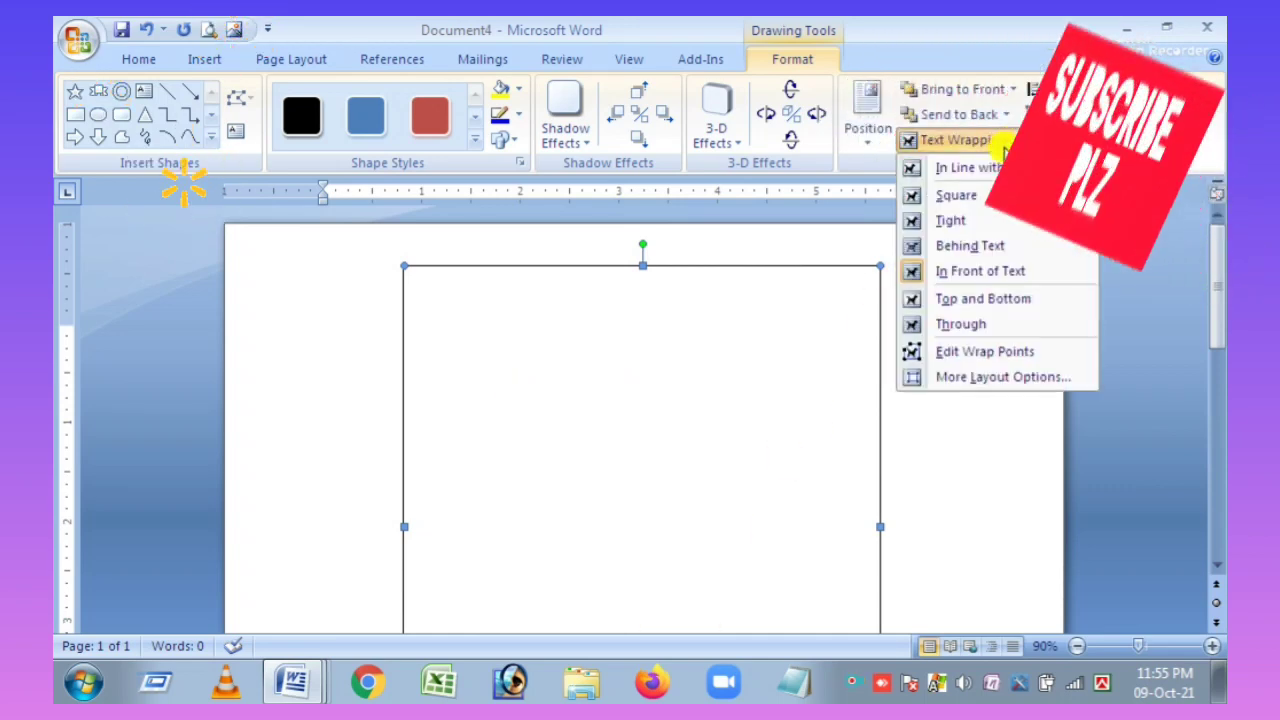
{"action": "left_click", "coordinate": [975, 247]}
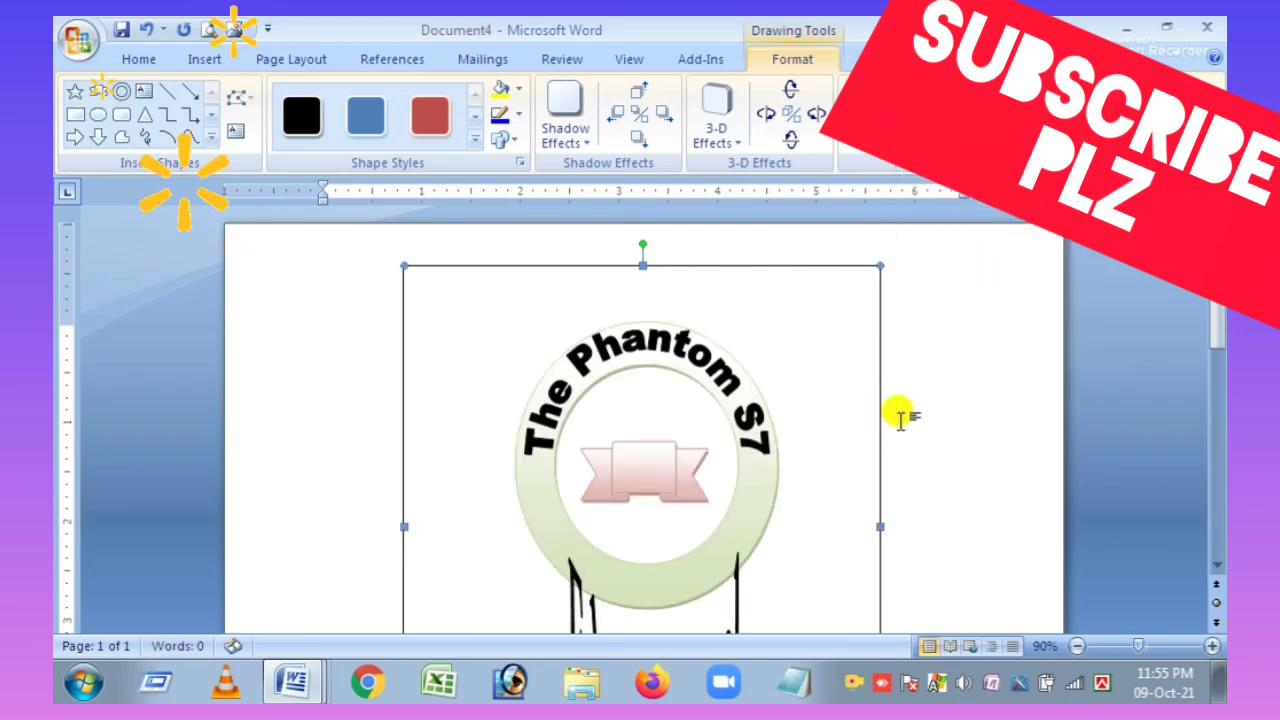
{"action": "left_click", "coordinate": [850, 428]}
Step: Apply a light purple gradient from the Shape Styles gallery to the background rectangle
{"action": "left_click", "coordinate": [510, 276]}
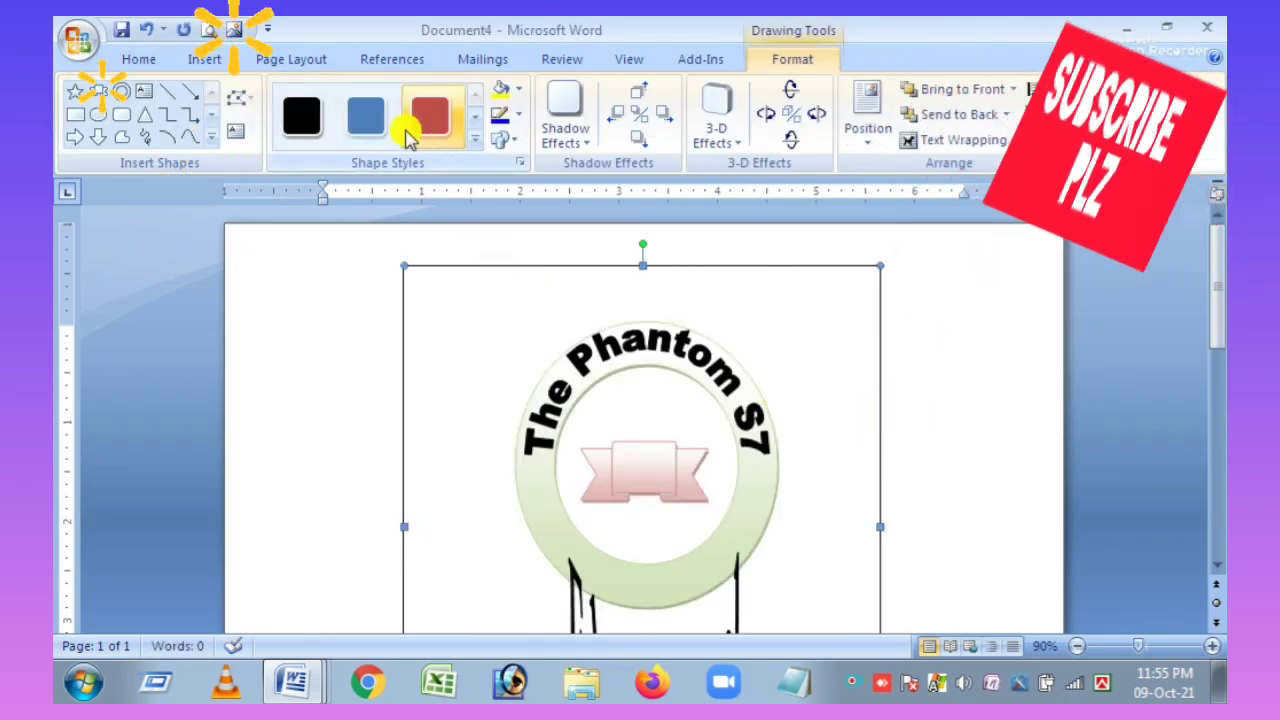
{"action": "left_click", "coordinate": [475, 139]}
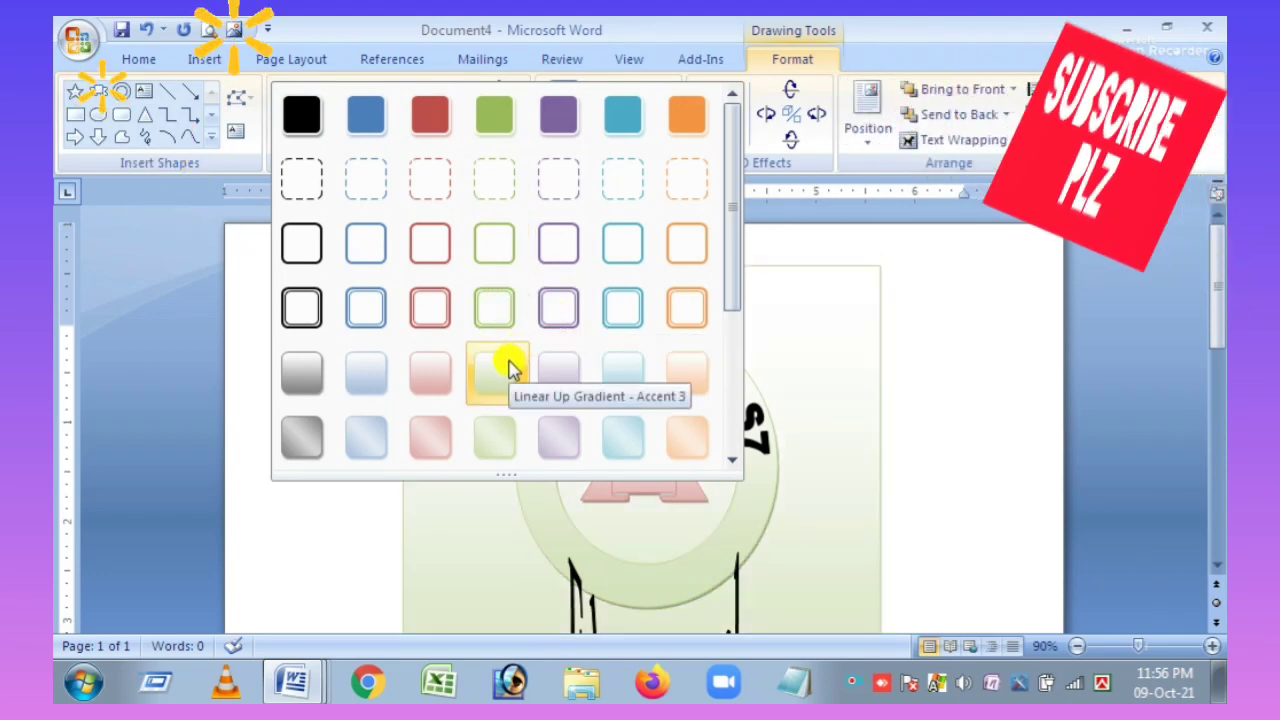
{"action": "left_click", "coordinate": [548, 372]}
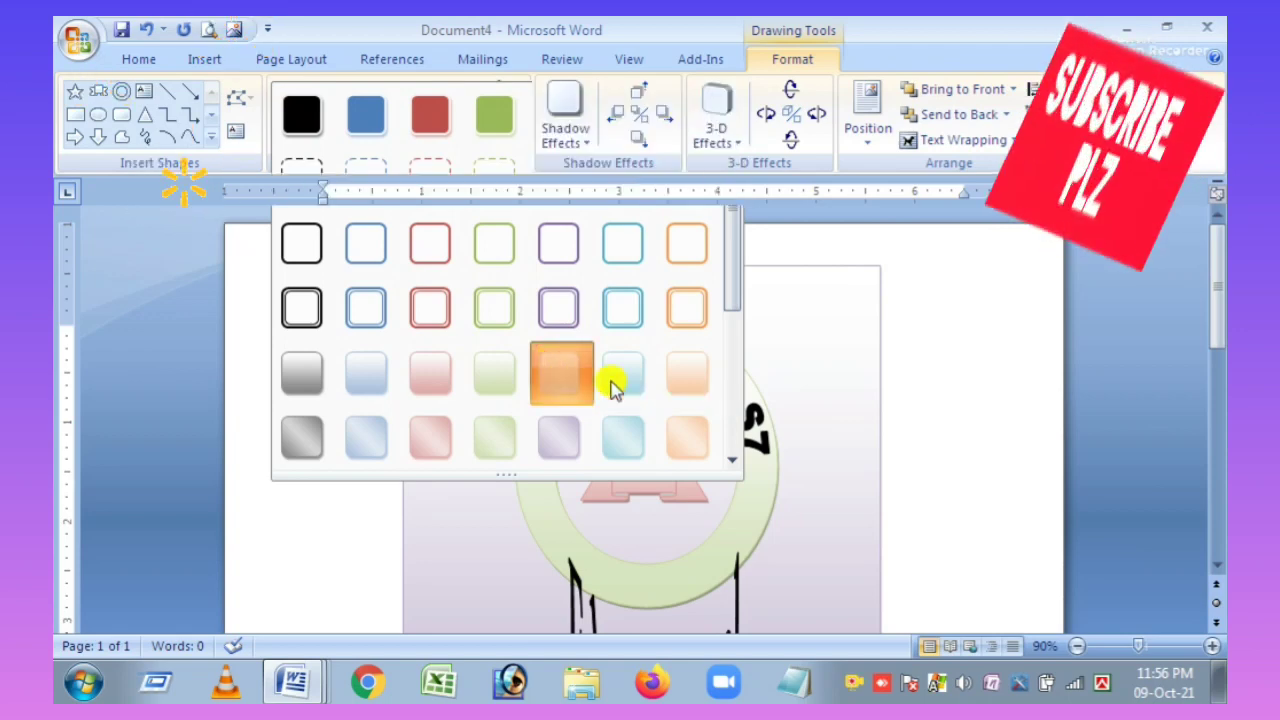
{"action": "left_click", "coordinate": [888, 428]}
{"action": "scroll", "coordinate": [888, 428], "scroll_direction": "down", "scroll_amount": 4}
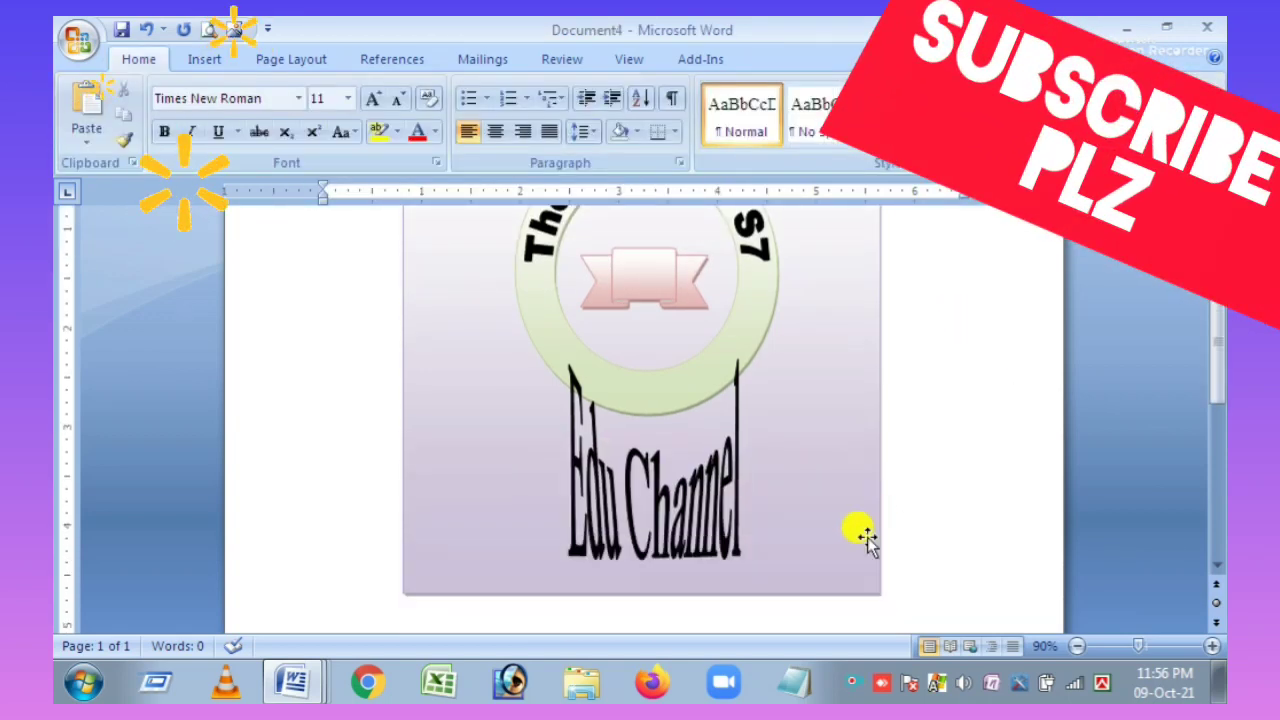
{"action": "scroll", "coordinate": [711, 563], "scroll_direction": "up", "scroll_amount": 1}
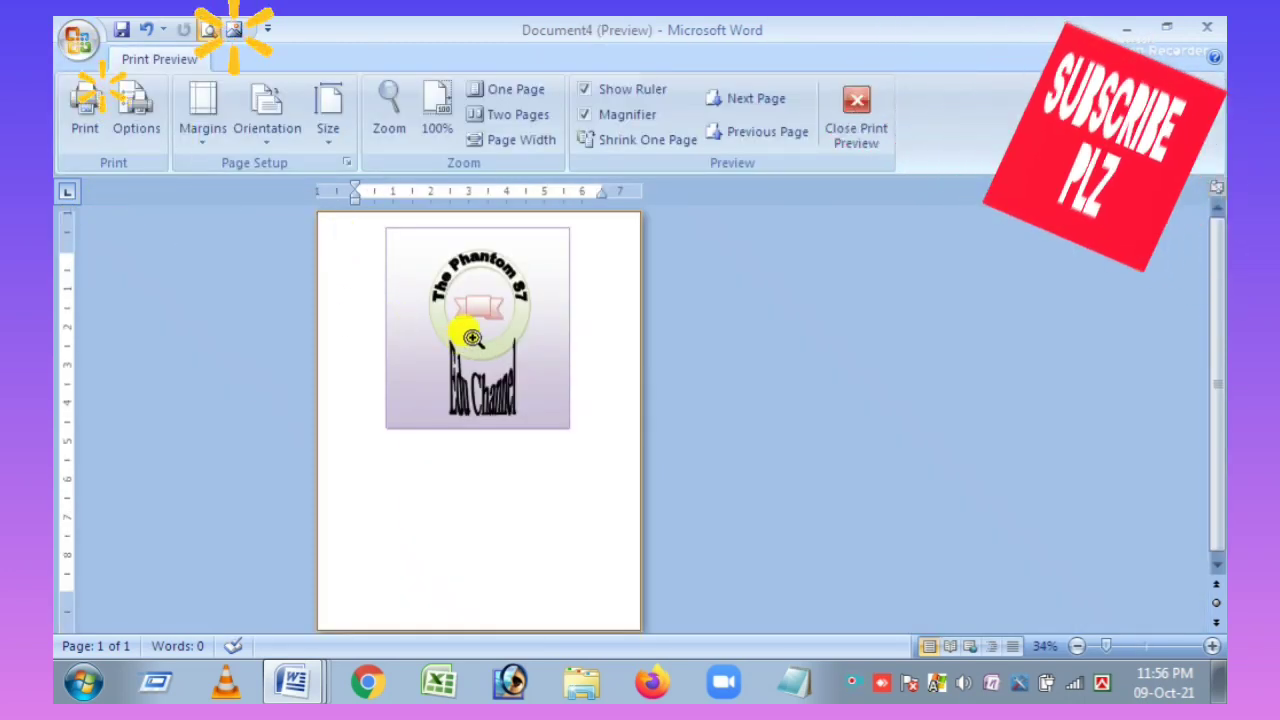
{"action": "left_click", "coordinate": [866, 125]}
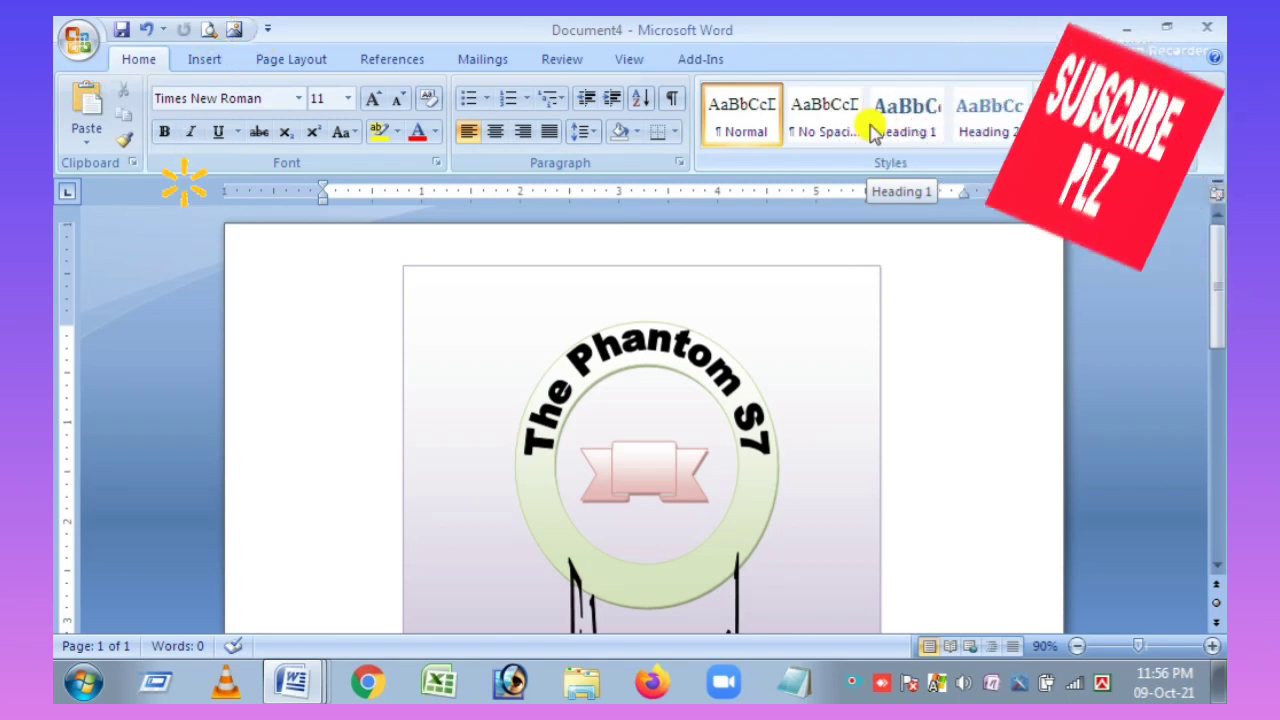
{"action": "scroll", "coordinate": [850, 110], "scroll_direction": "down", "scroll_amount": 2}
{"action": "scroll", "coordinate": [688, 423], "scroll_direction": "down", "scroll_amount": 2}
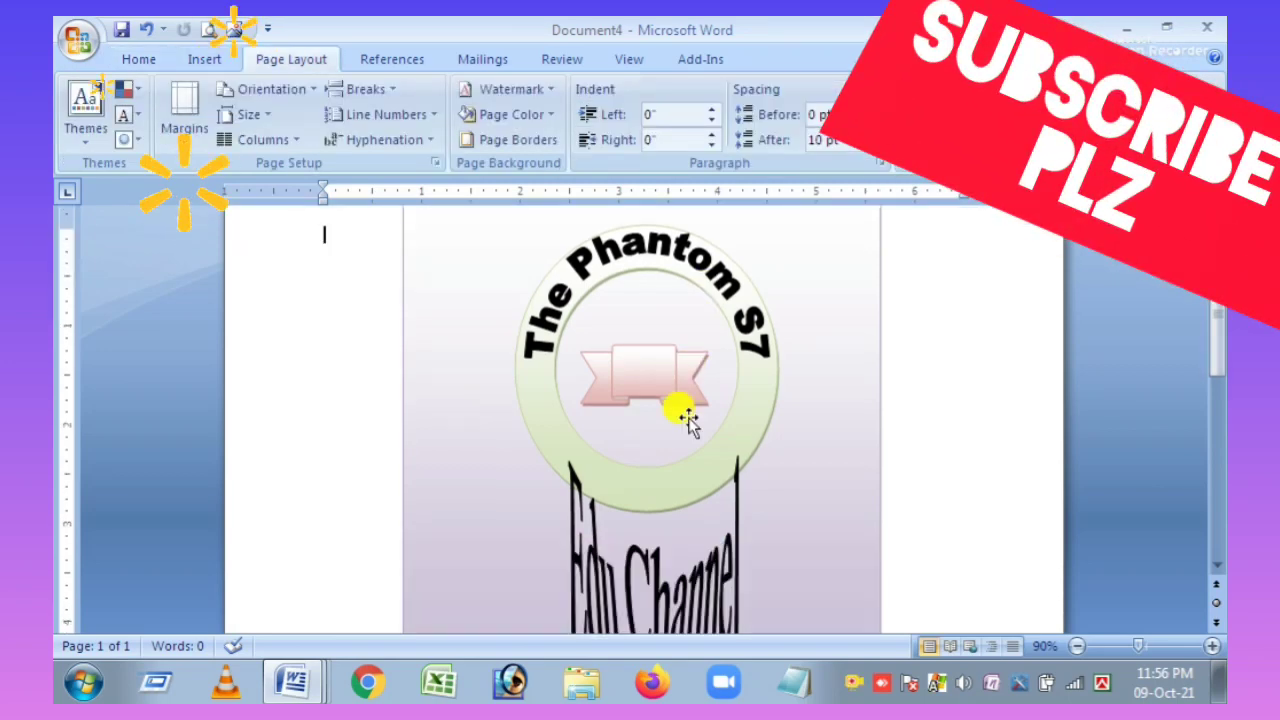
{"action": "left_click", "coordinate": [226, 63]}
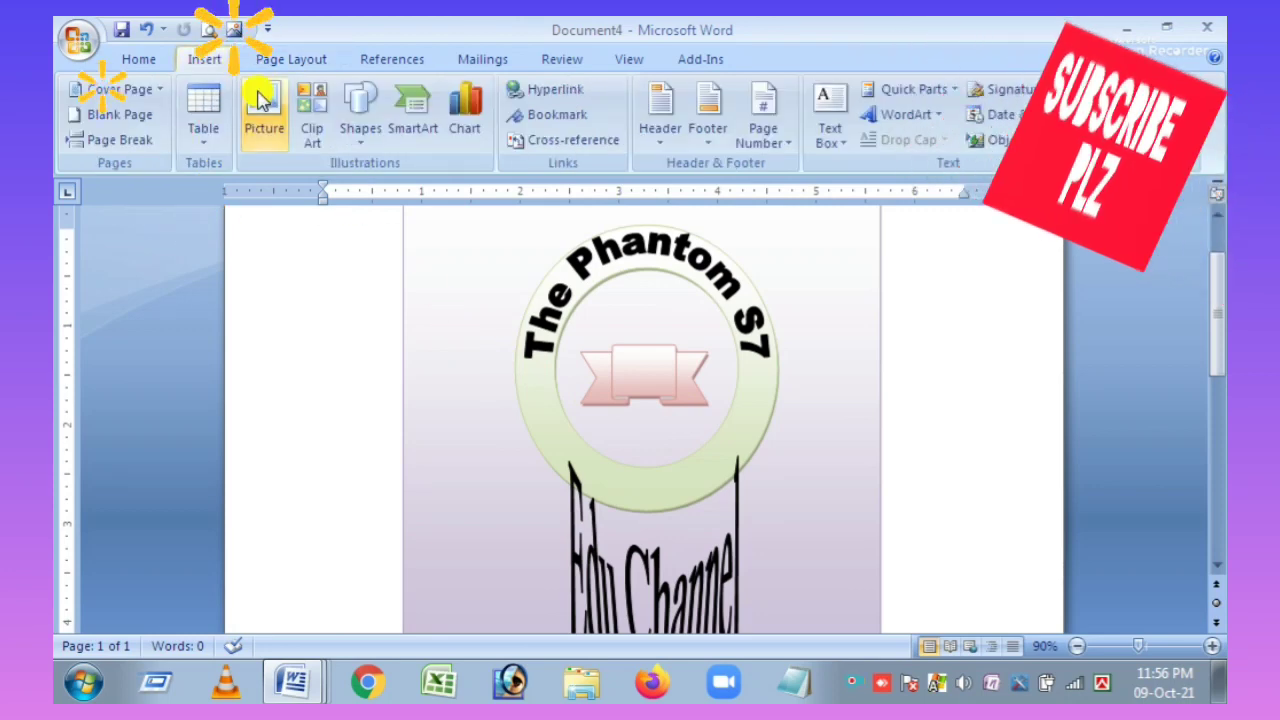
{"action": "left_click", "coordinate": [364, 135]}
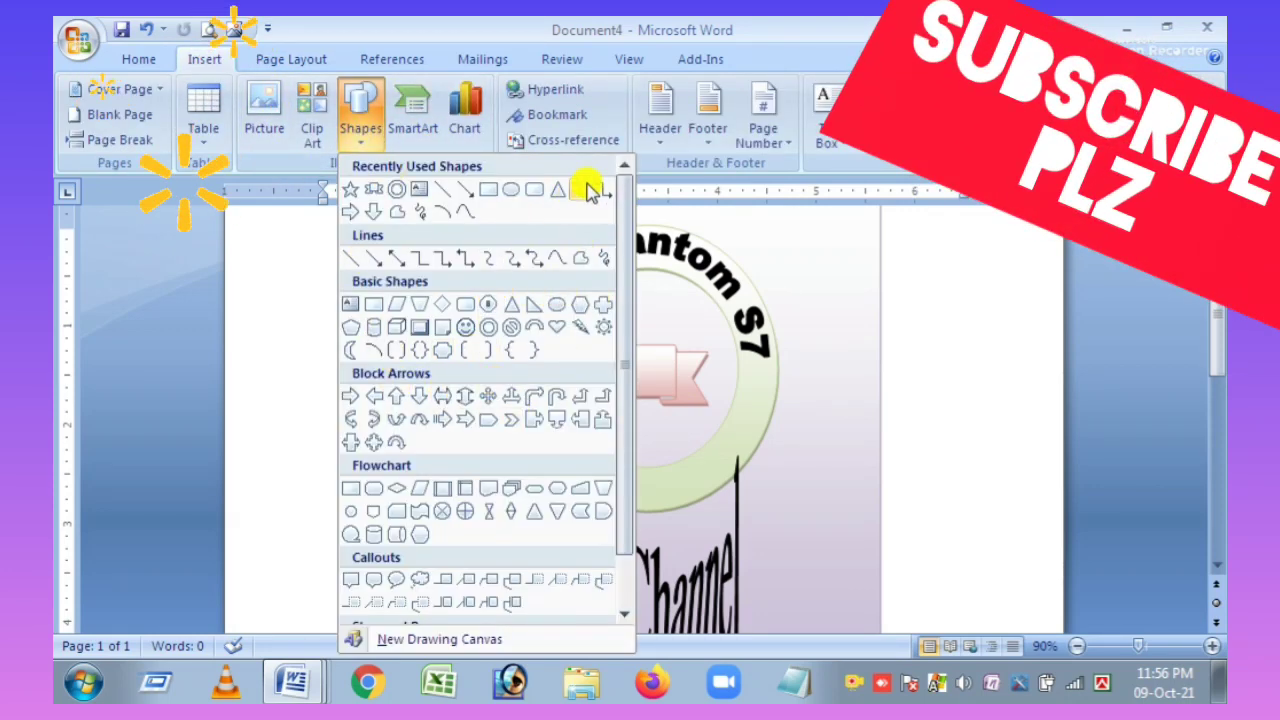
{"action": "left_click", "coordinate": [868, 310]}
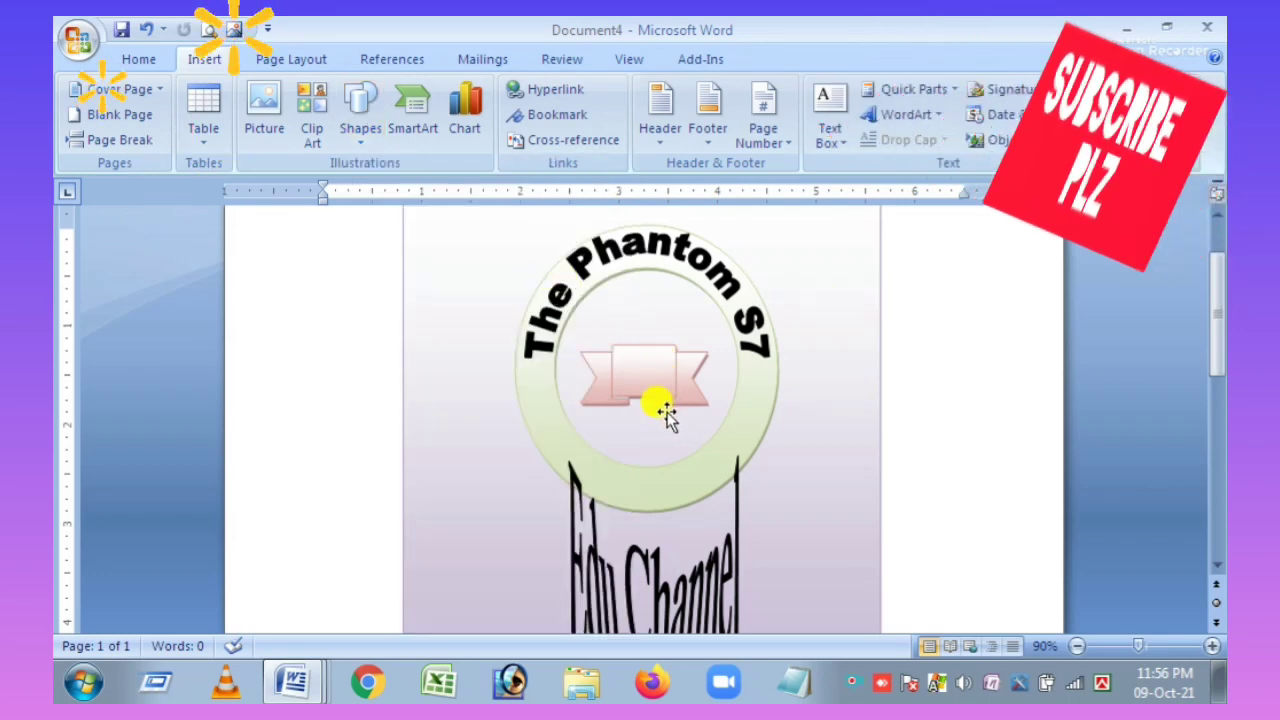
{"action": "scroll", "coordinate": [658, 398], "scroll_direction": "down", "scroll_amount": 2}
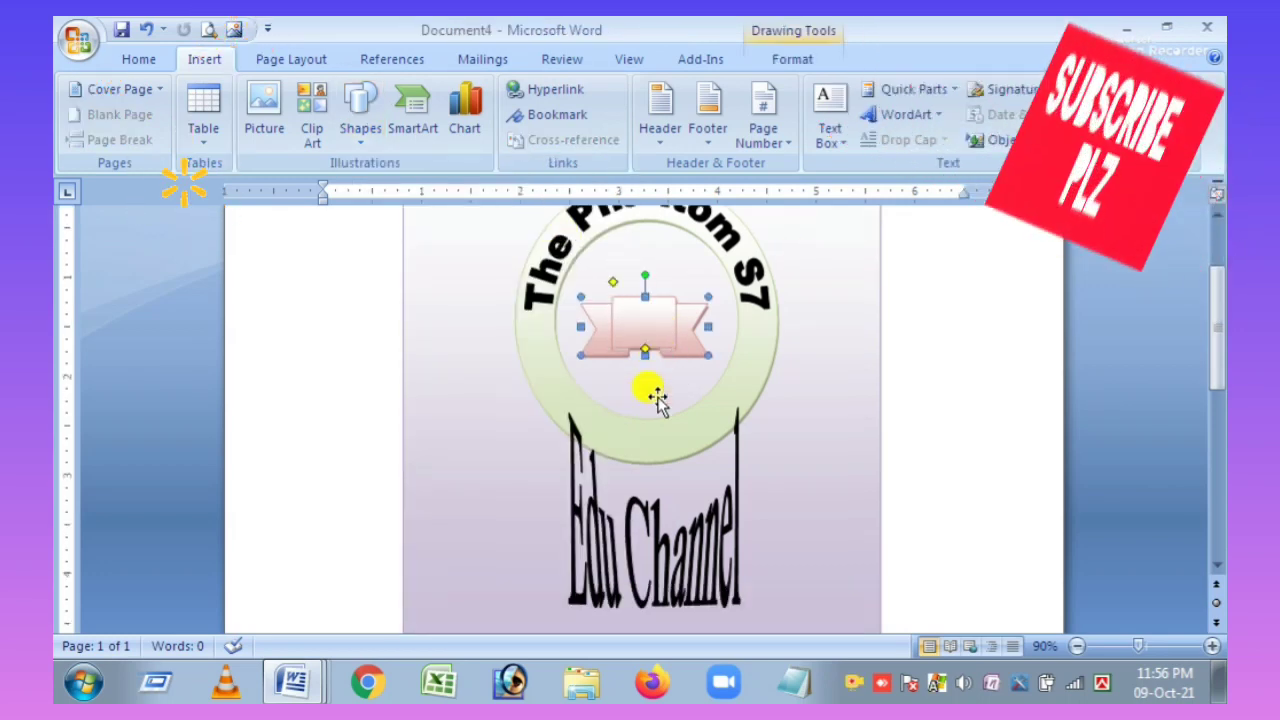
{"action": "left_click", "coordinate": [683, 513]}
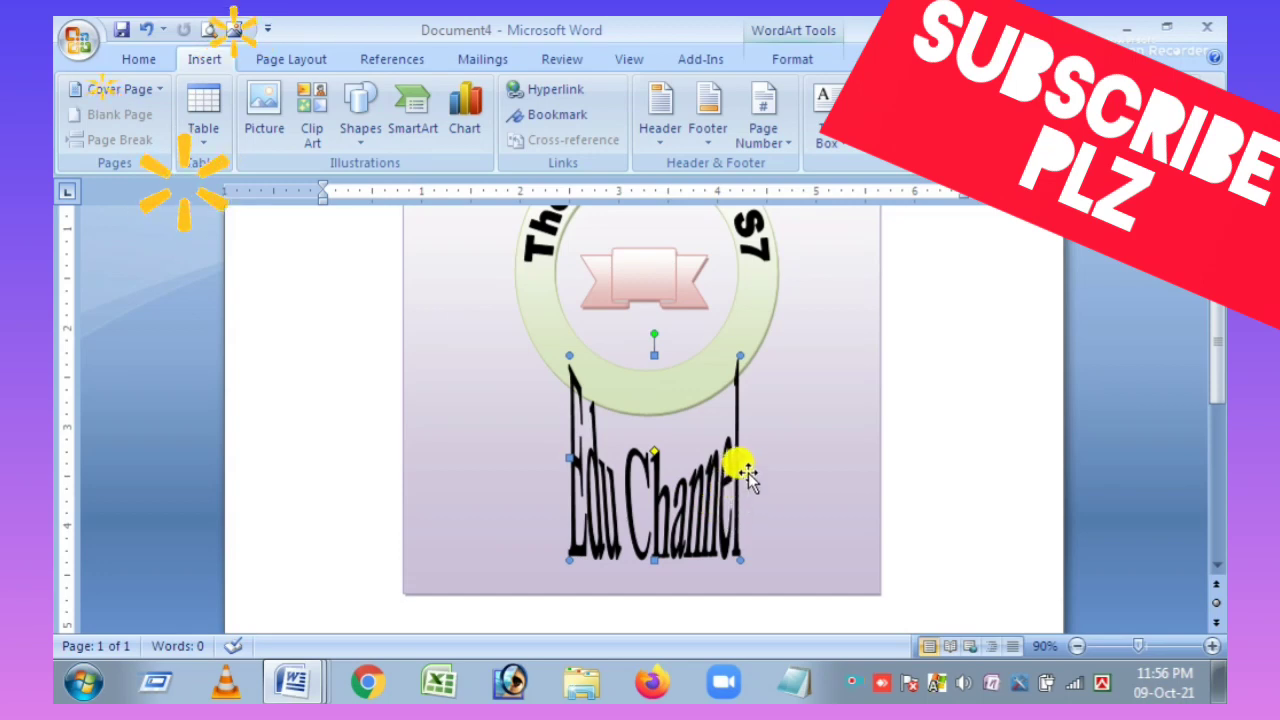
{"action": "scroll", "coordinate": [755, 480], "scroll_direction": "up", "scroll_amount": 2}
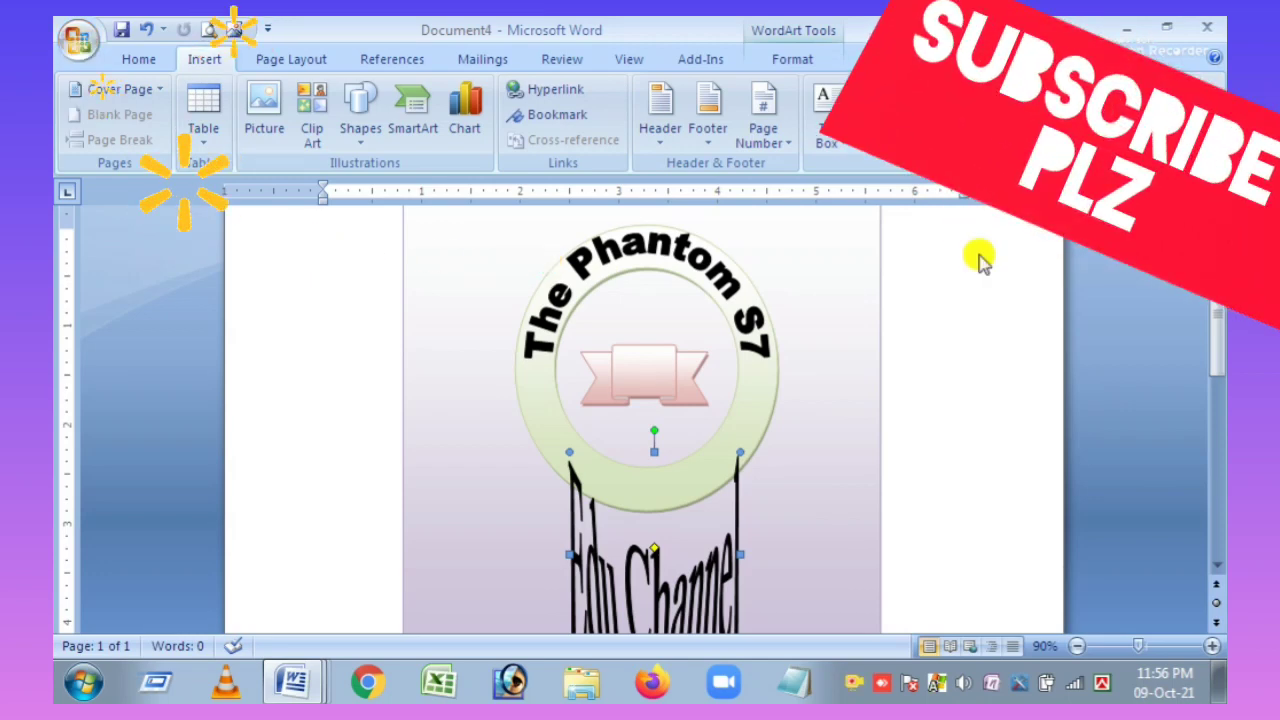
Step: Bring up the Save As dialog for Doc4 in the Documents library
{"action": "key", "text": "ctrl+s"}
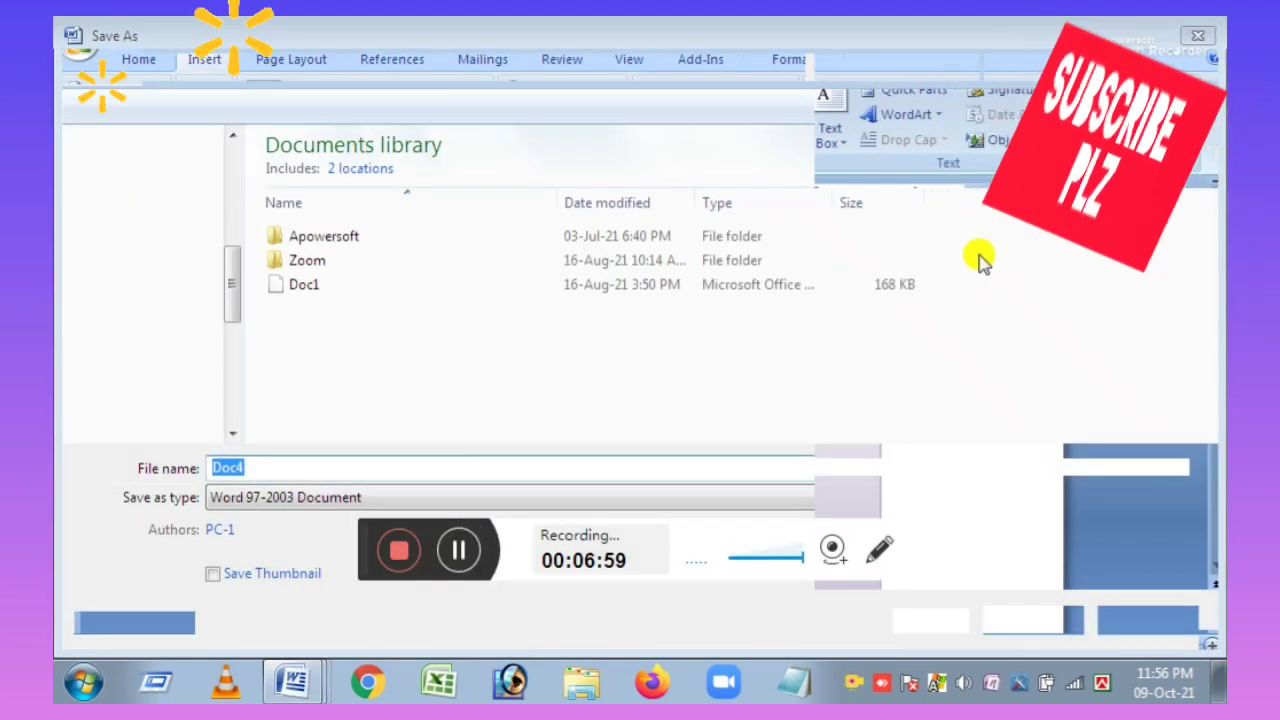